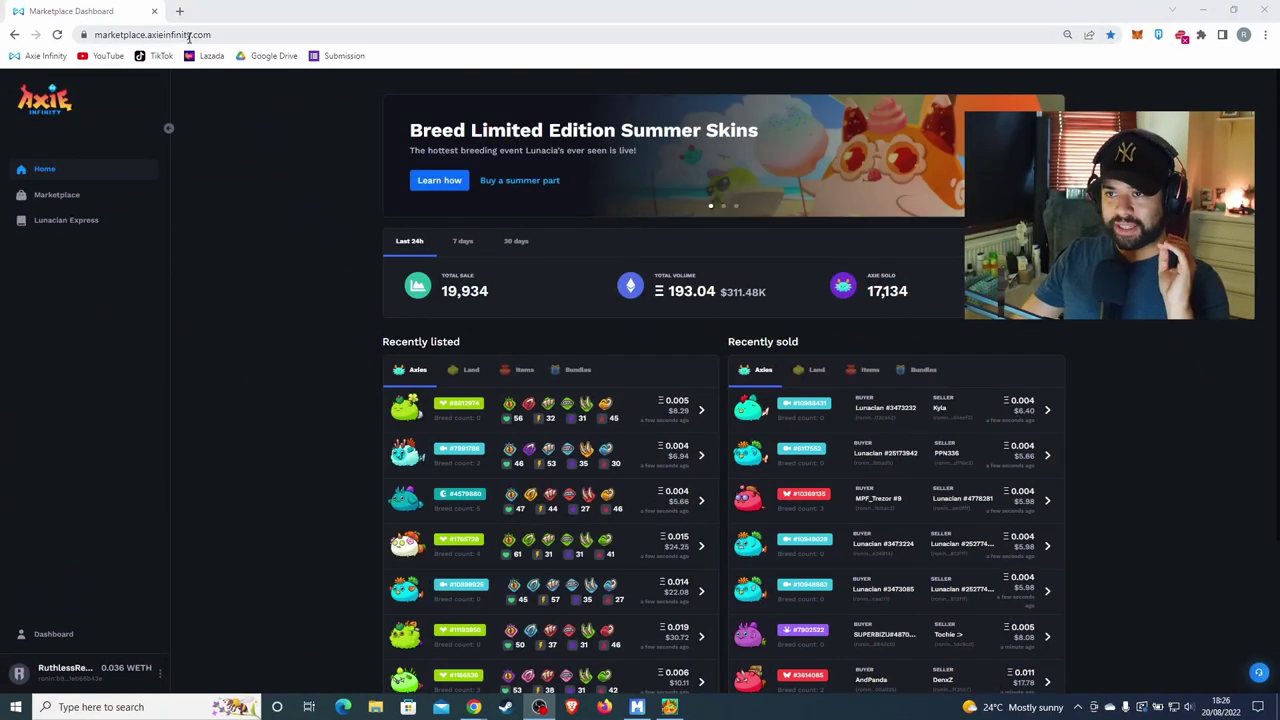
# - Browse the rune and charm listings in the marketplace and view the offers for the Bloodlust rune
pyautogui.click(70, 196)
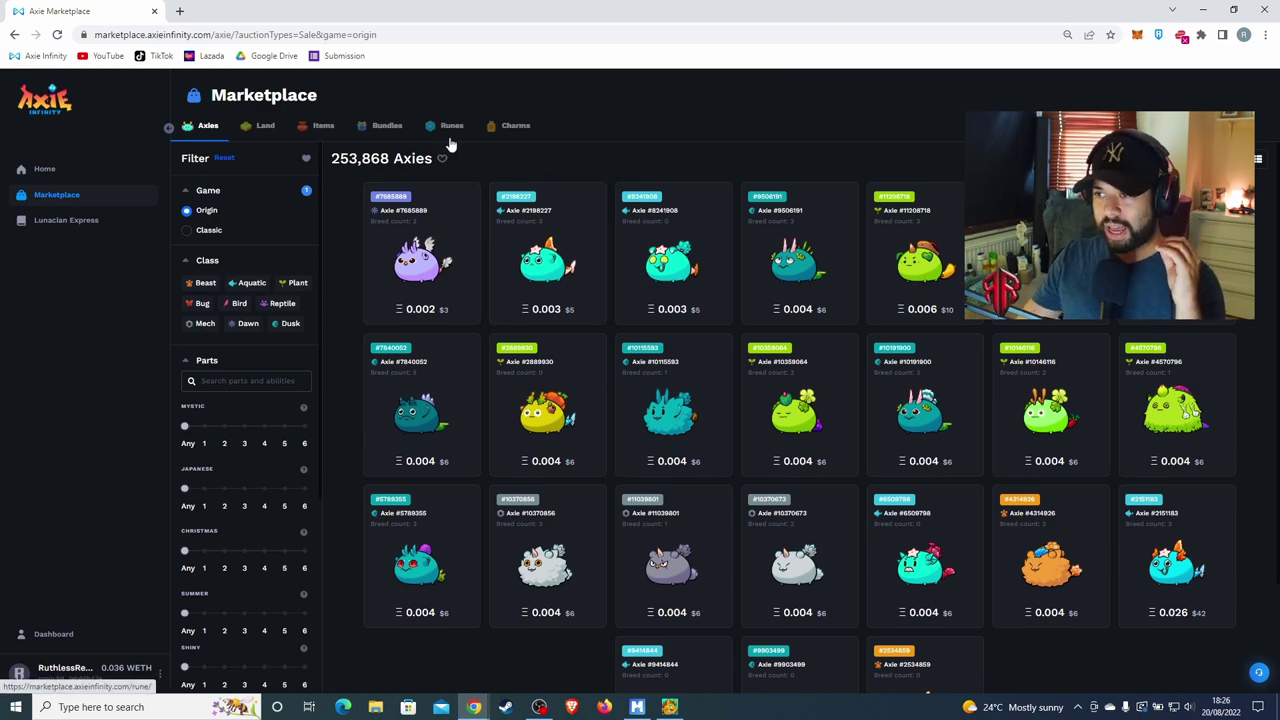
pyautogui.click(453, 128)
pyautogui.click(514, 128)
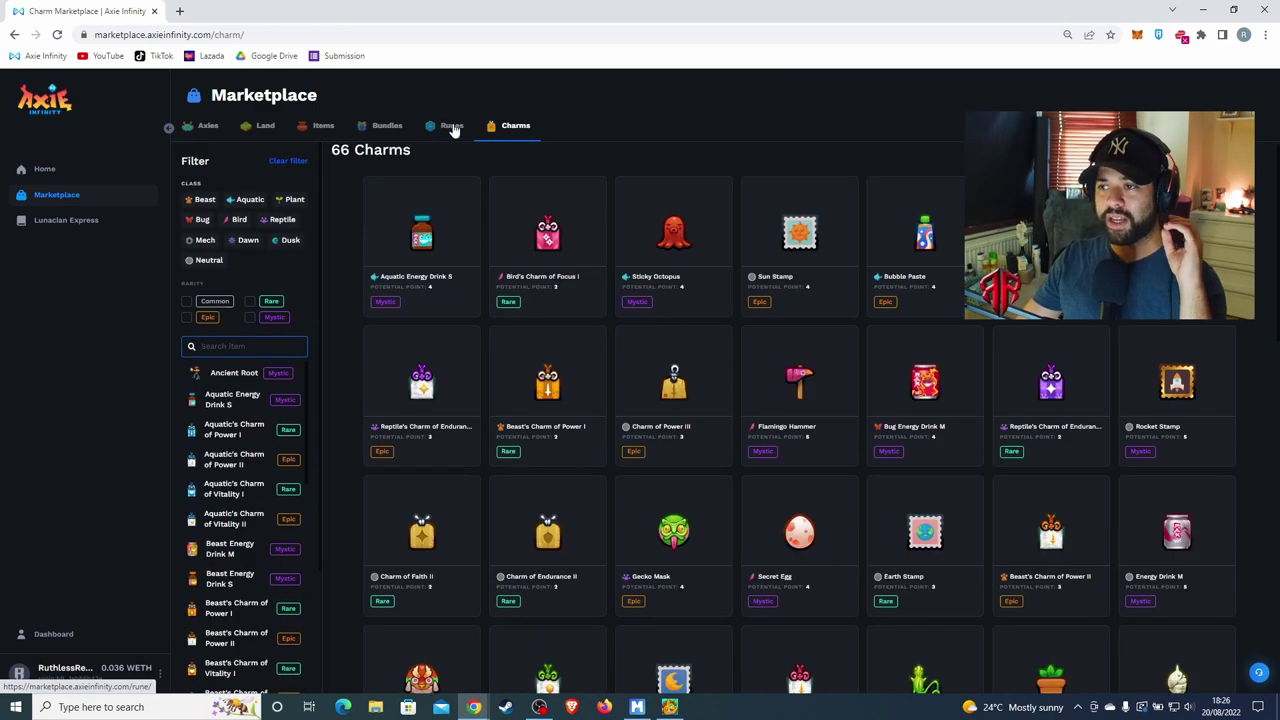
pyautogui.click(451, 128)
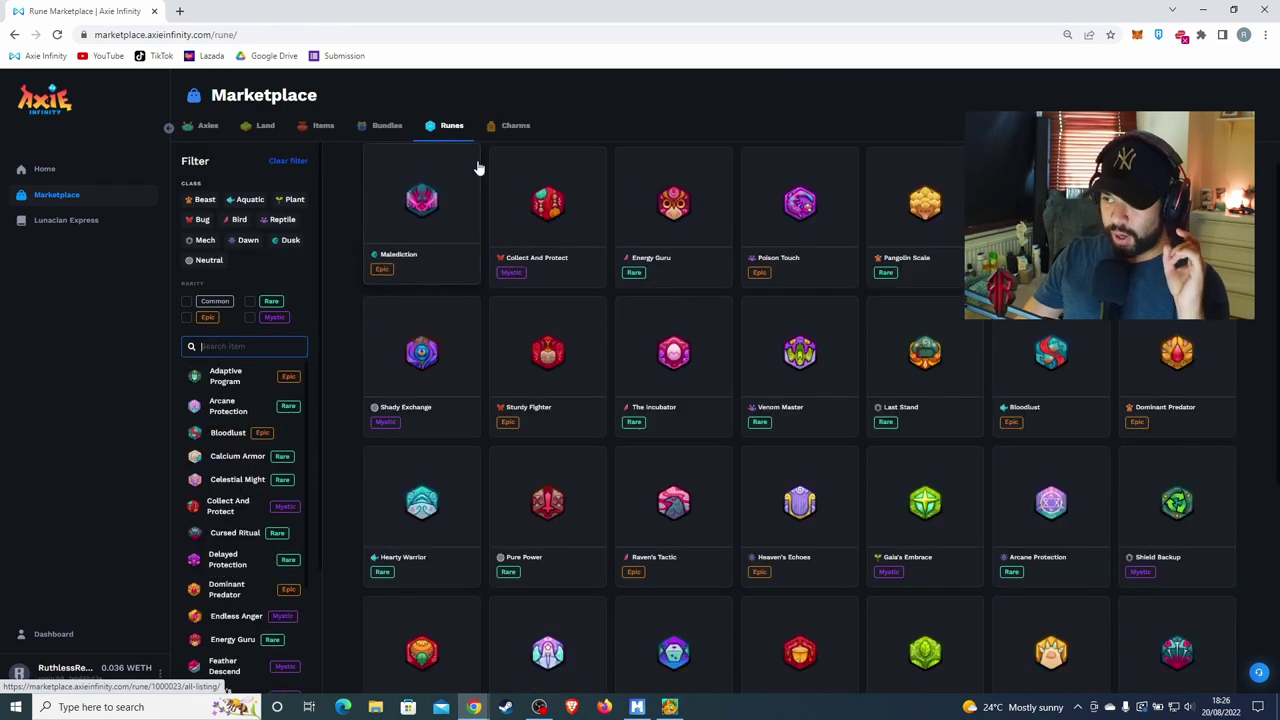
pyautogui.click(1052, 366)
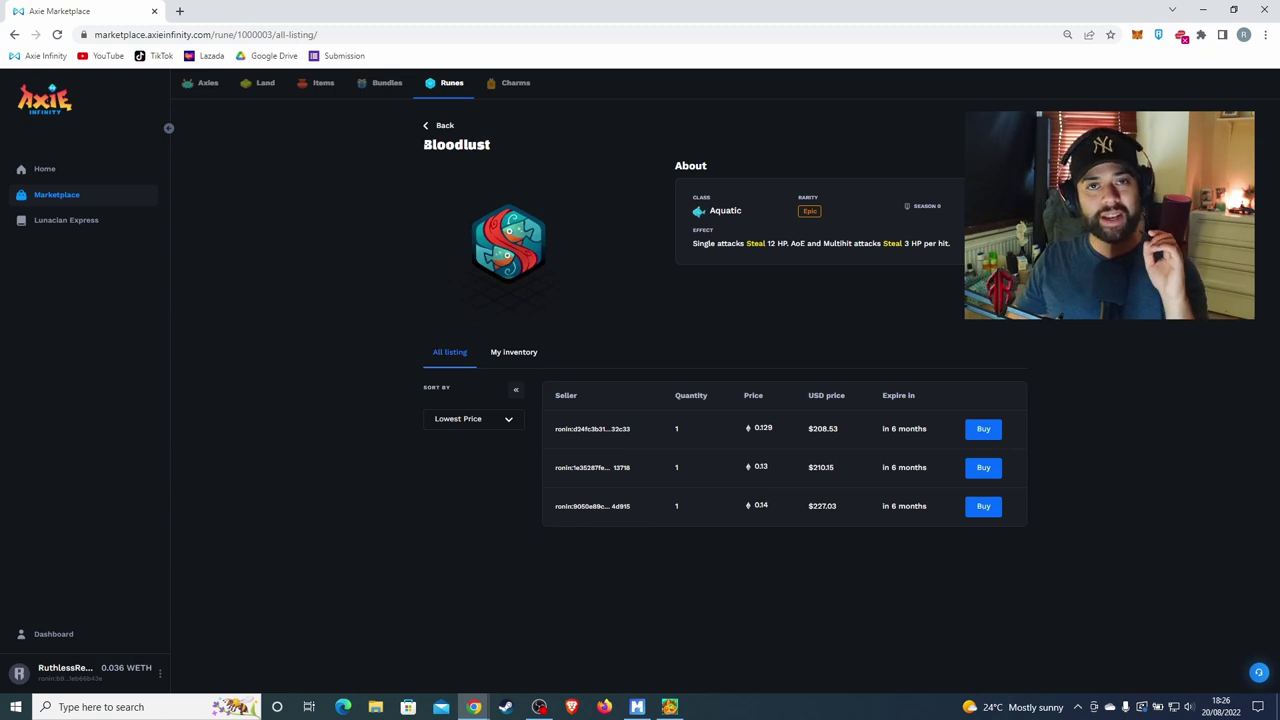
pyautogui.click(440, 127)
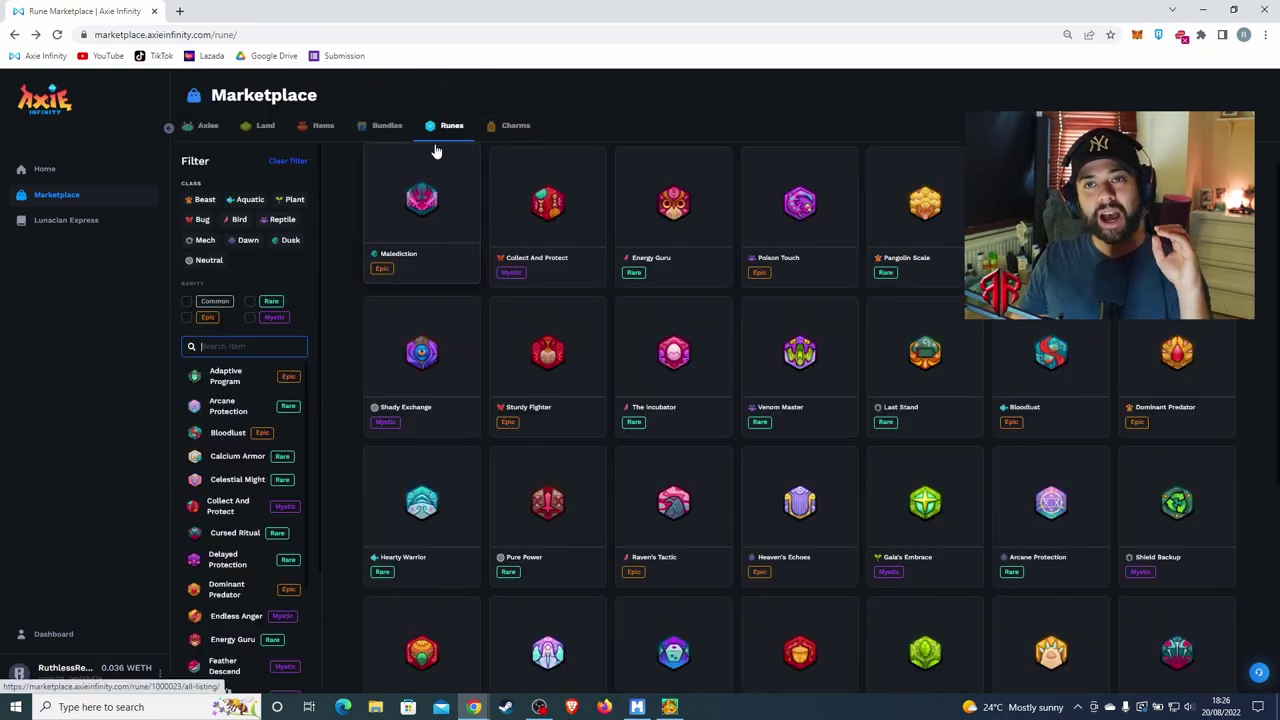
# - Filter the marketplace charms by the Bird class and open the listings for Bird's Charm of Power II
pyautogui.click(516, 127)
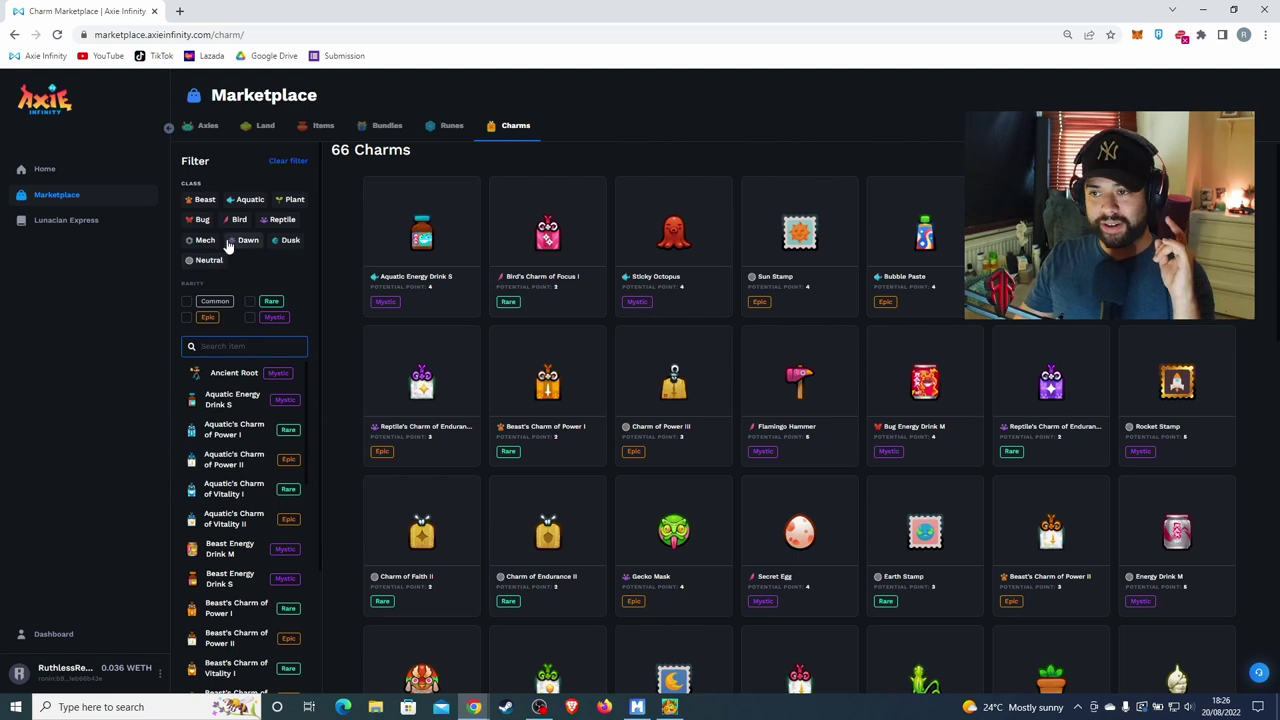
pyautogui.click(238, 220)
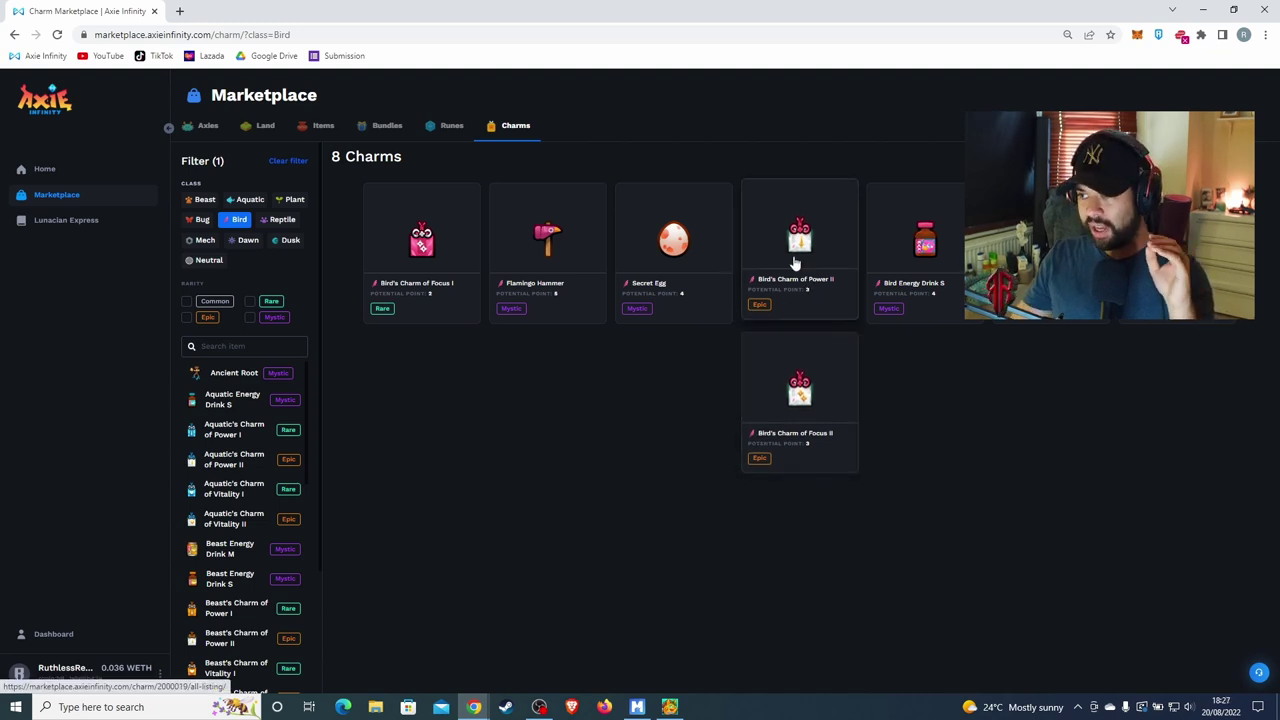
pyautogui.click(798, 250)
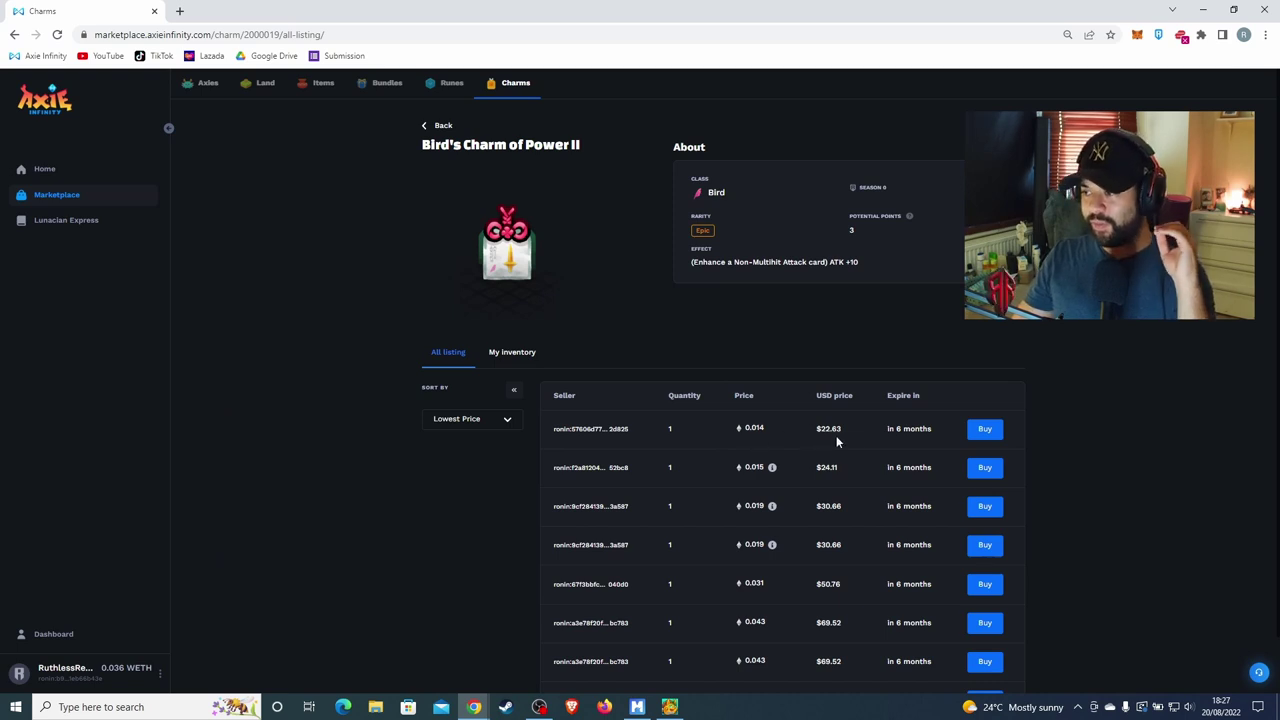
# - Buy the cheapest Bird's Charm of Power II for 0.014 WETH and approve the purchase in the Ronin wallet
pyautogui.click(970, 431)
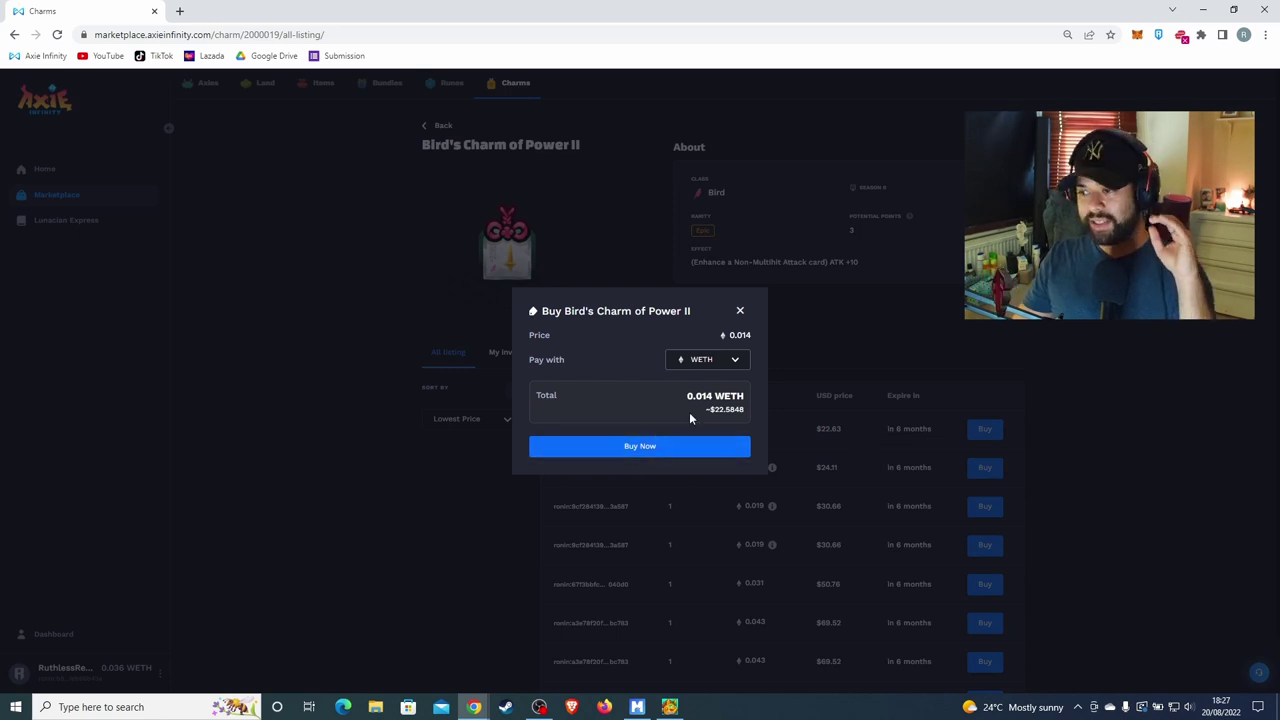
pyautogui.click(630, 451)
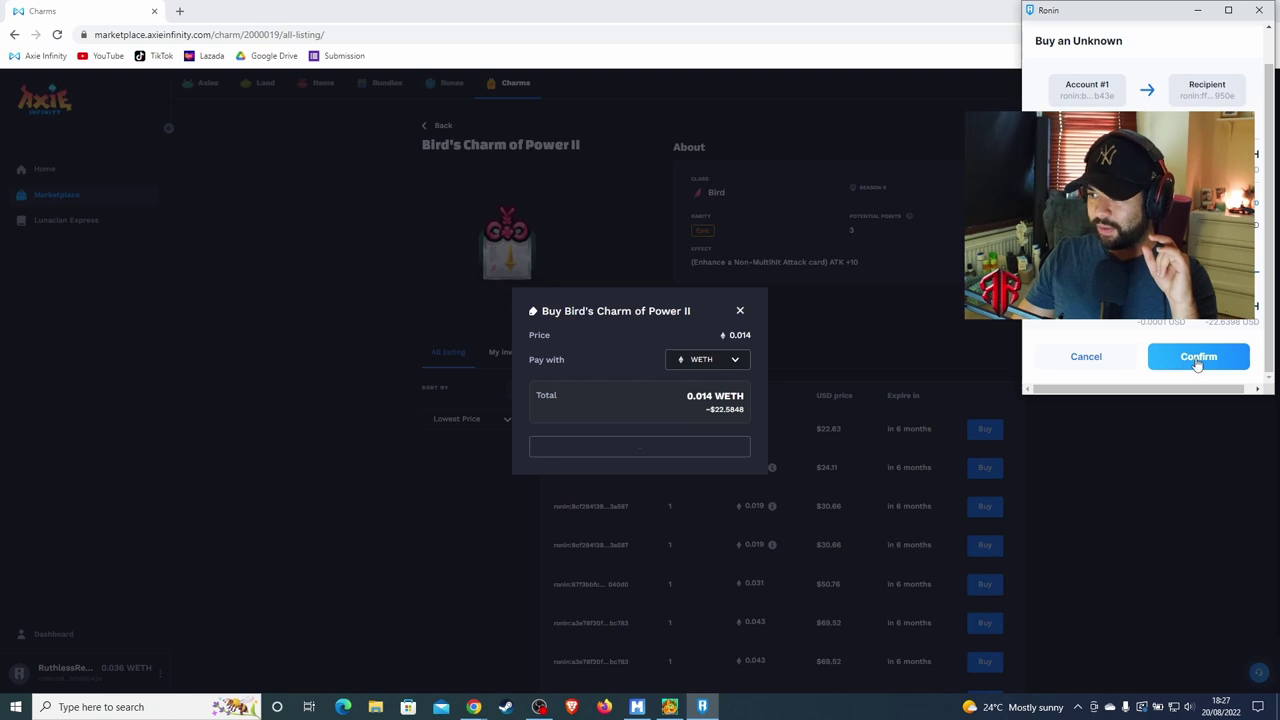
pyautogui.click(1197, 358)
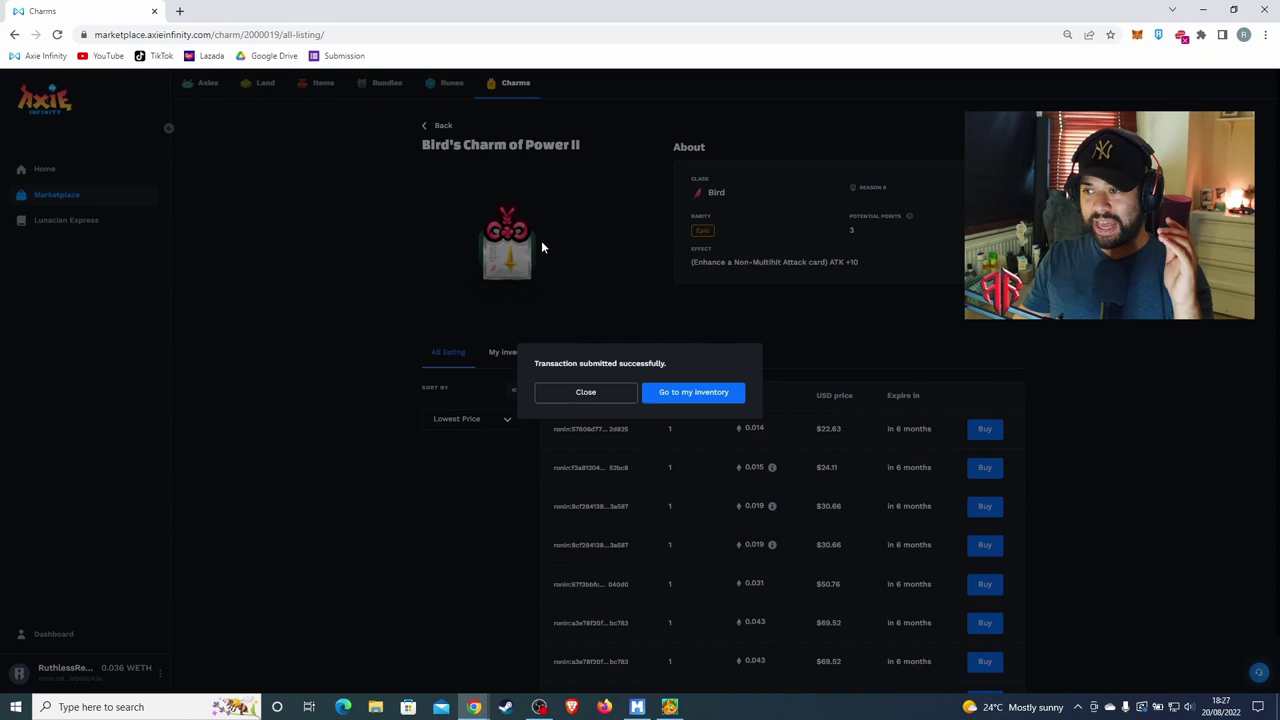
pyautogui.click(585, 392)
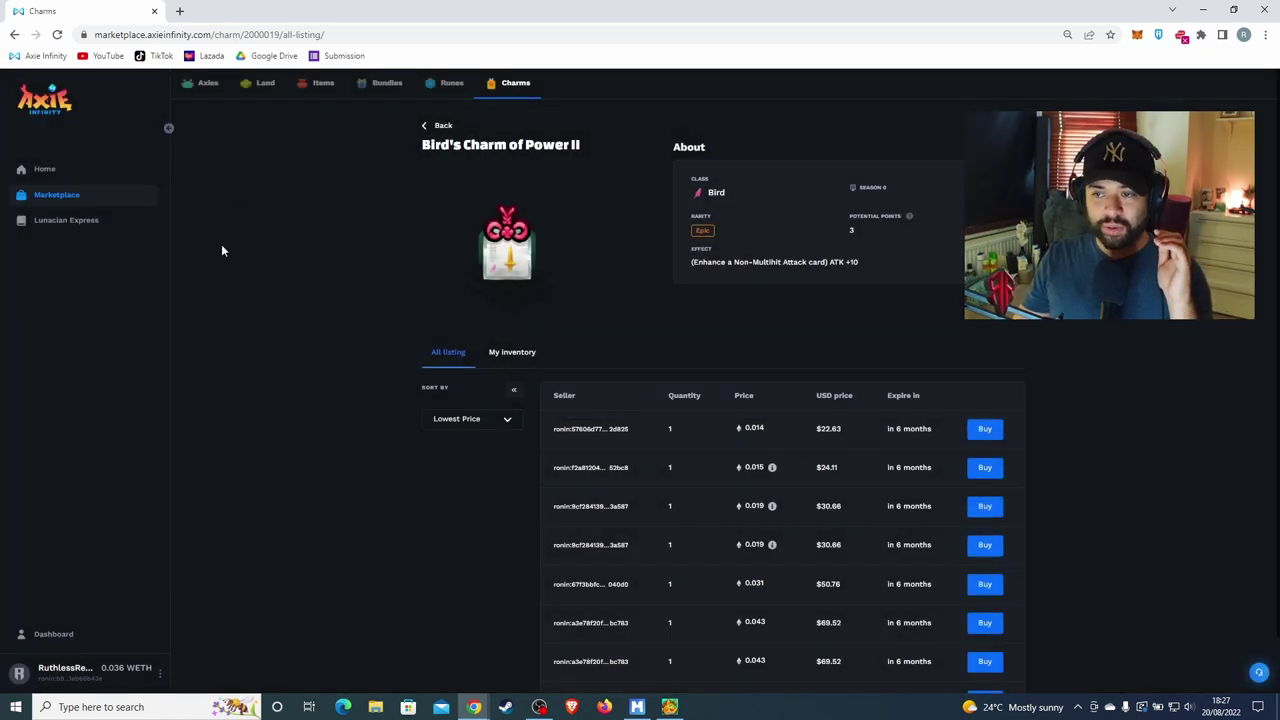
# - Open the Origin Portal in the account dashboard and reload it to update the in-wallet runes and charms
pyautogui.click(60, 635)
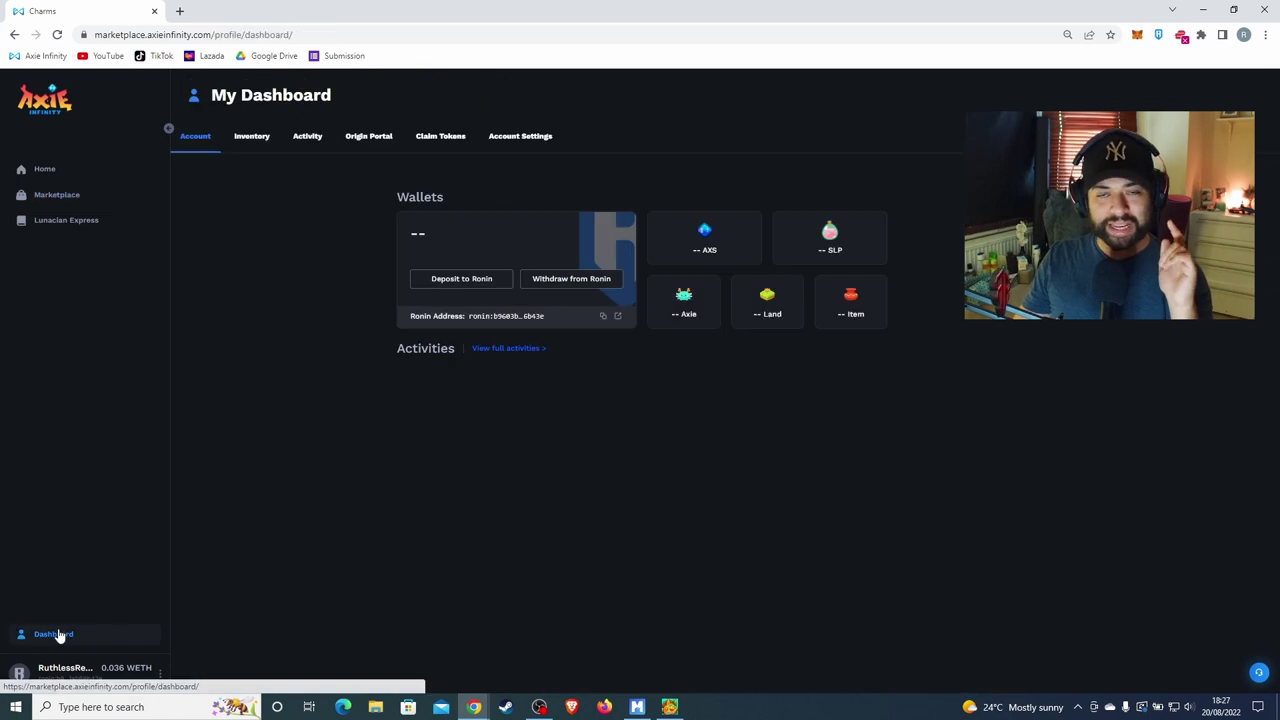
pyautogui.click(368, 138)
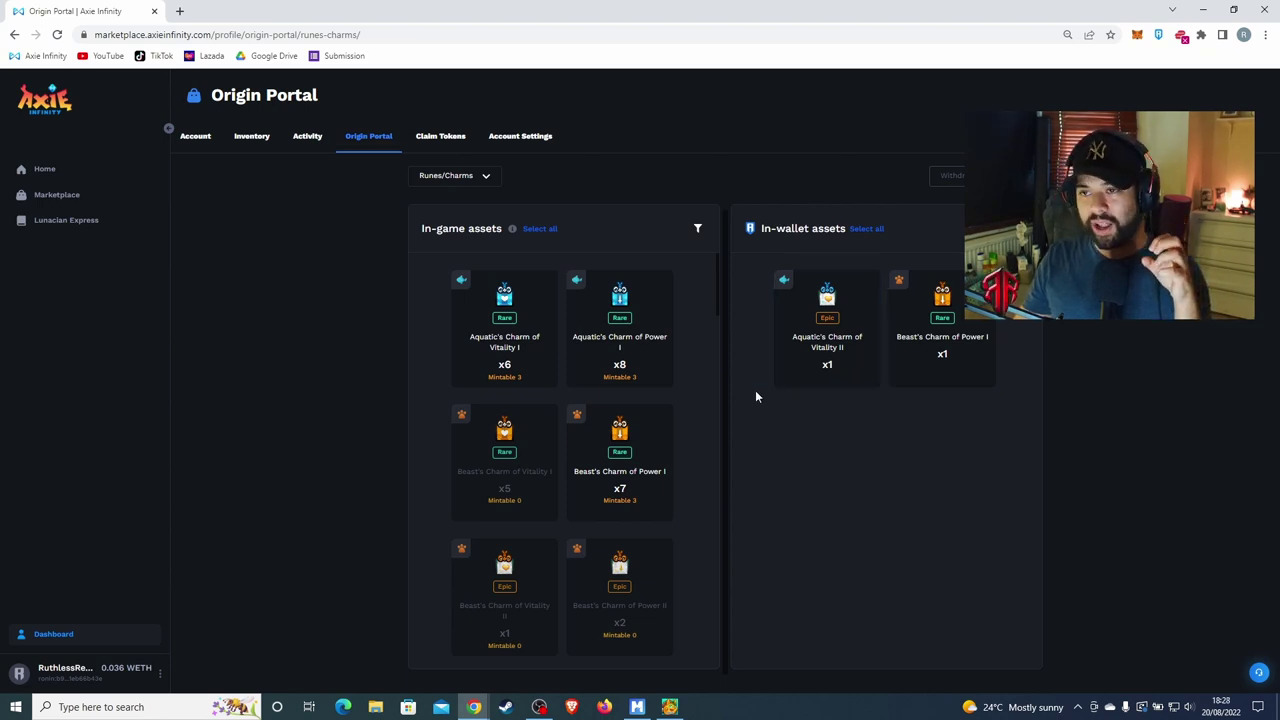
pyautogui.click(57, 34)
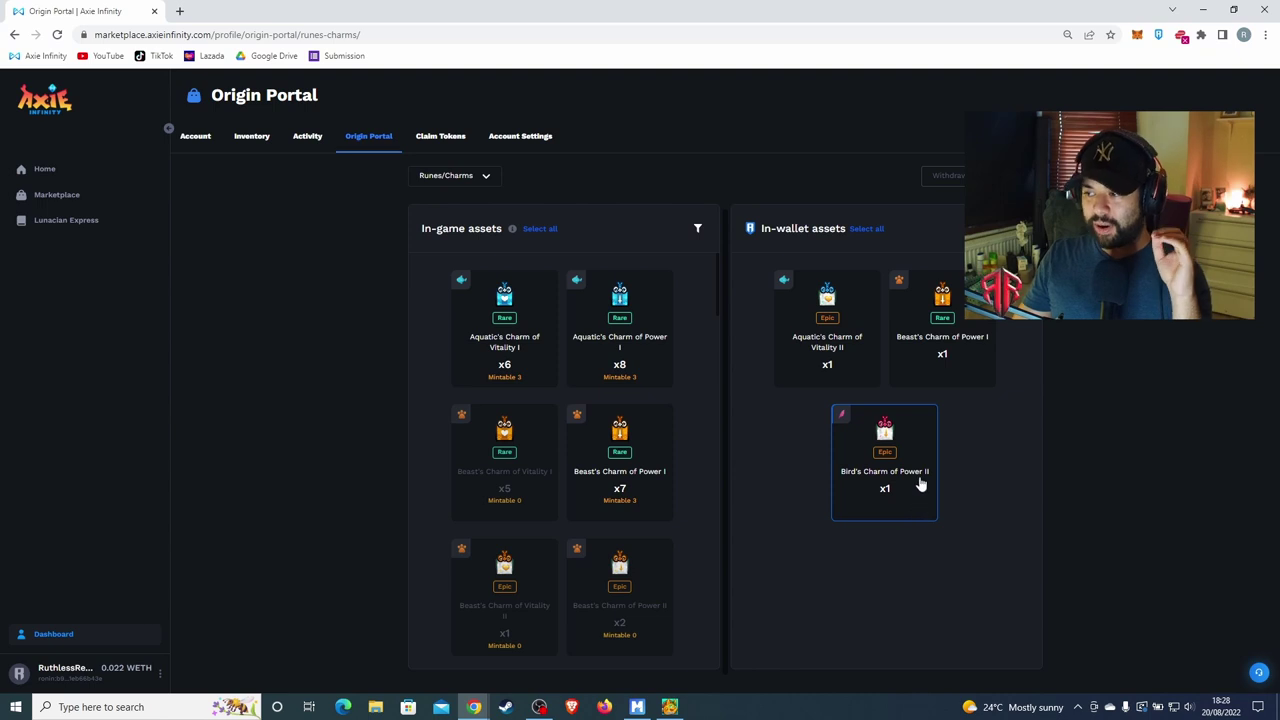
pyautogui.click(940, 375)
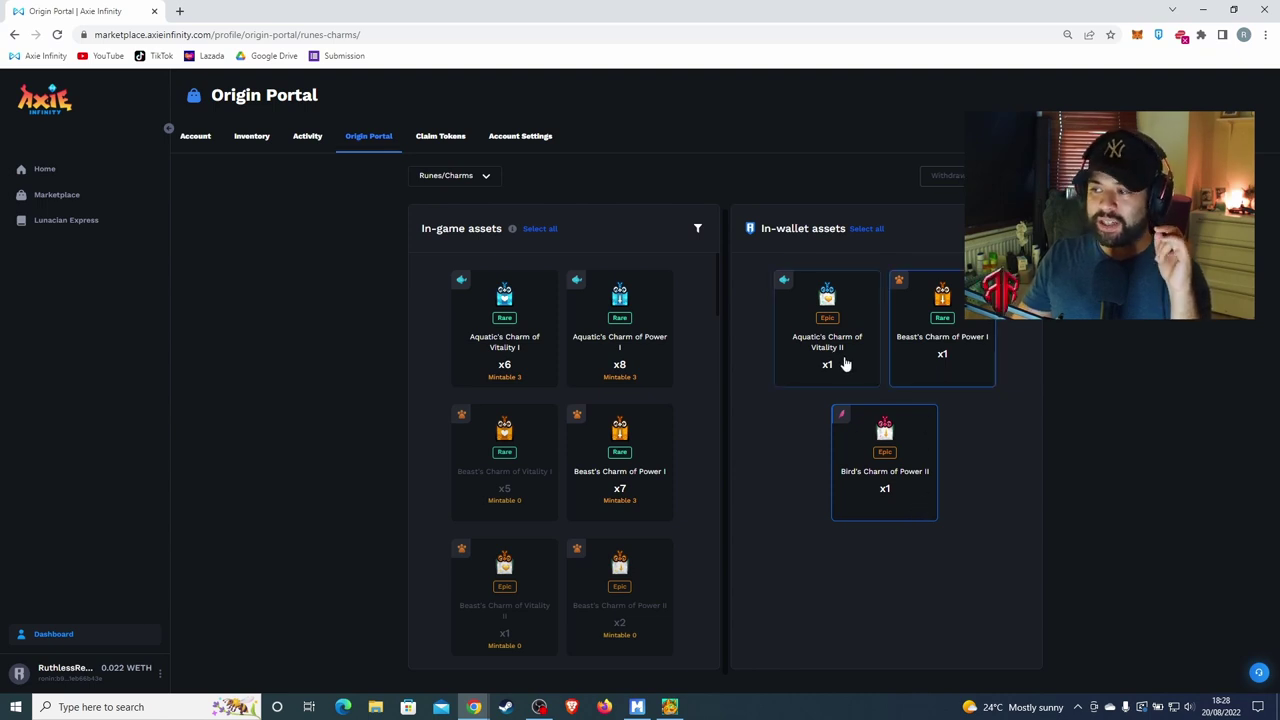
pyautogui.click(858, 371)
pyautogui.click(940, 355)
pyautogui.click(850, 372)
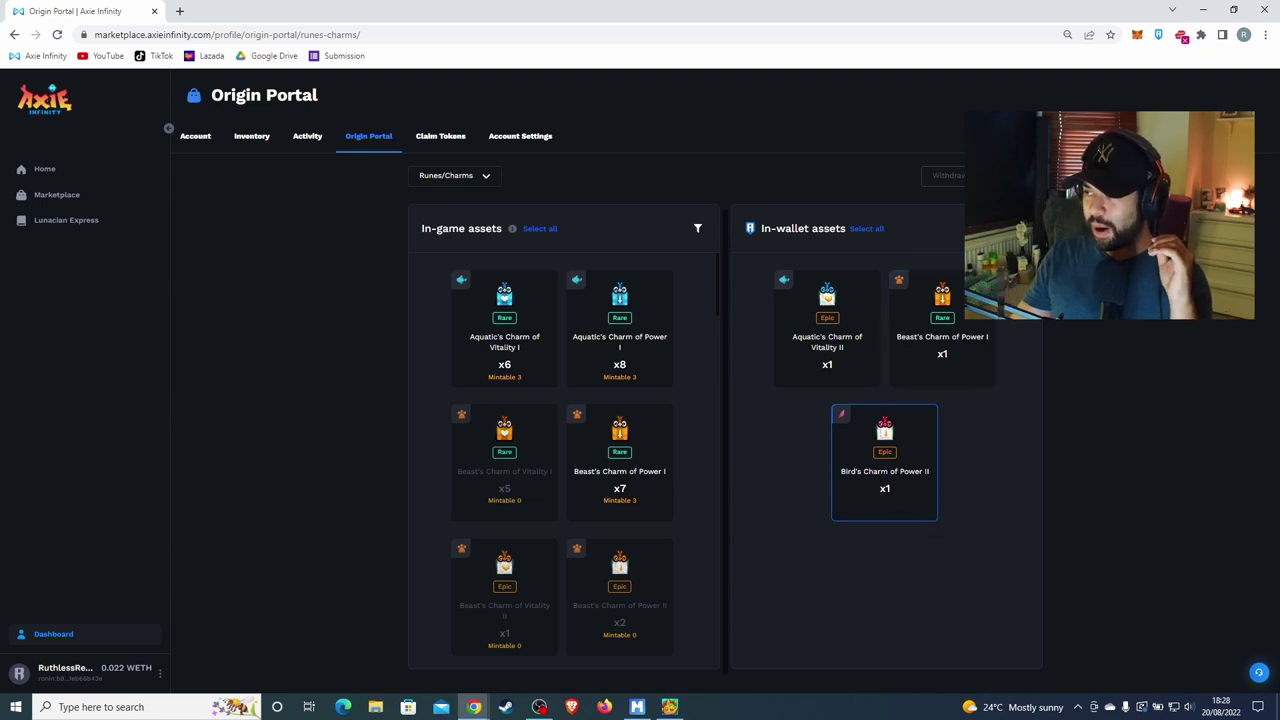
# - Deposit one Bird's Charm of Power II from the wallet to the game and approve the transaction in Ronin
pyautogui.click(1015, 175)
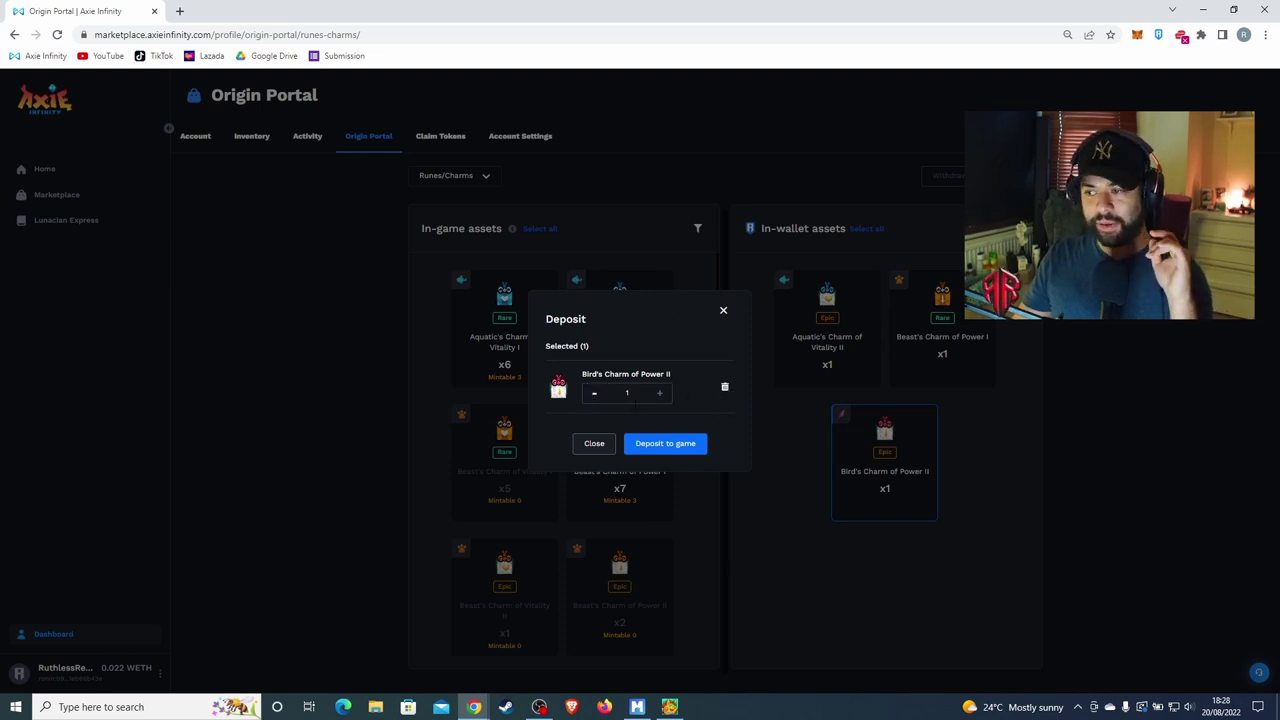
pyautogui.click(666, 444)
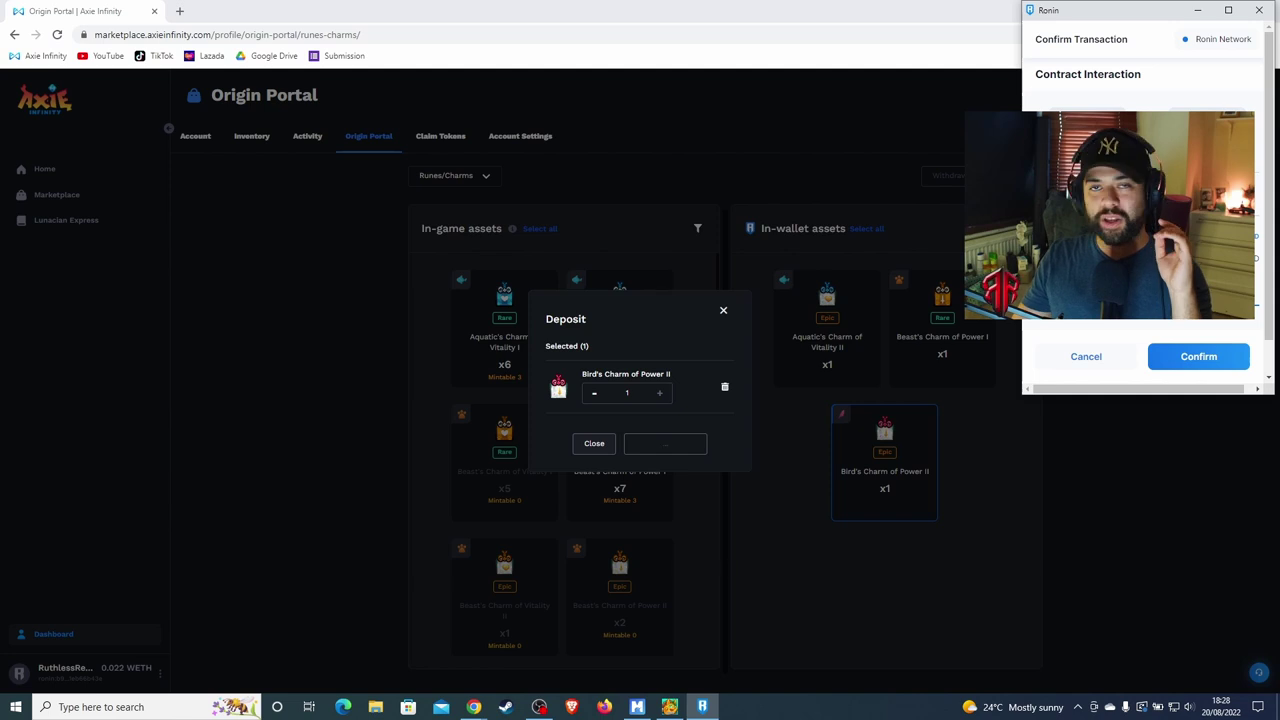
pyautogui.click(1199, 358)
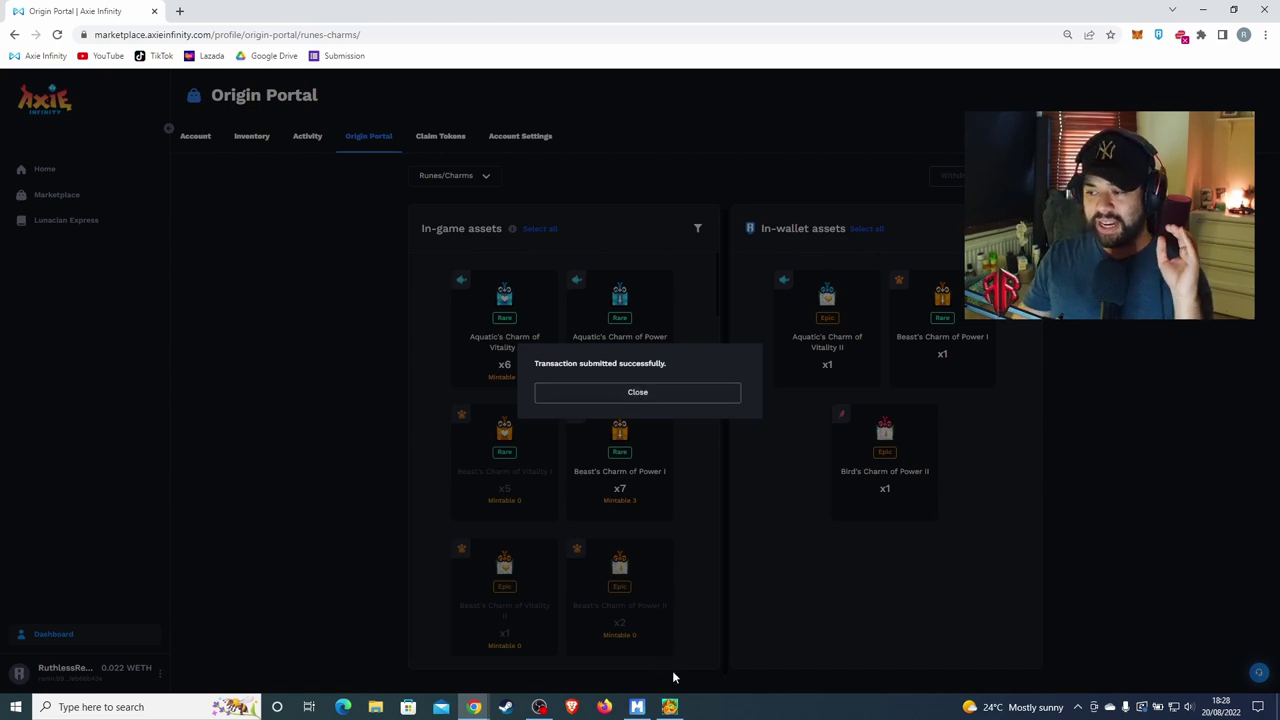
# - Switch to the Axie Infinity Origin game to check the Bird charm quantities, and return to the browser
pyautogui.click(669, 707)
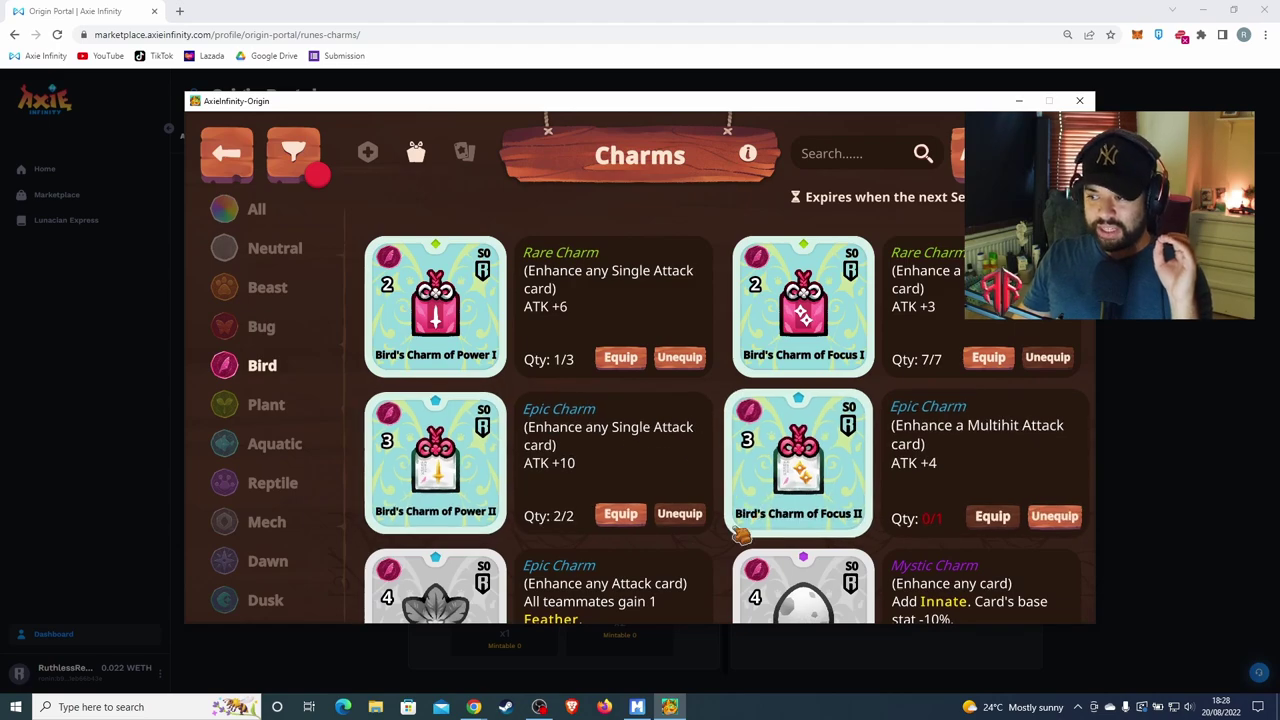
pyautogui.moveTo(740, 535); pyautogui.dragTo(730, 470)
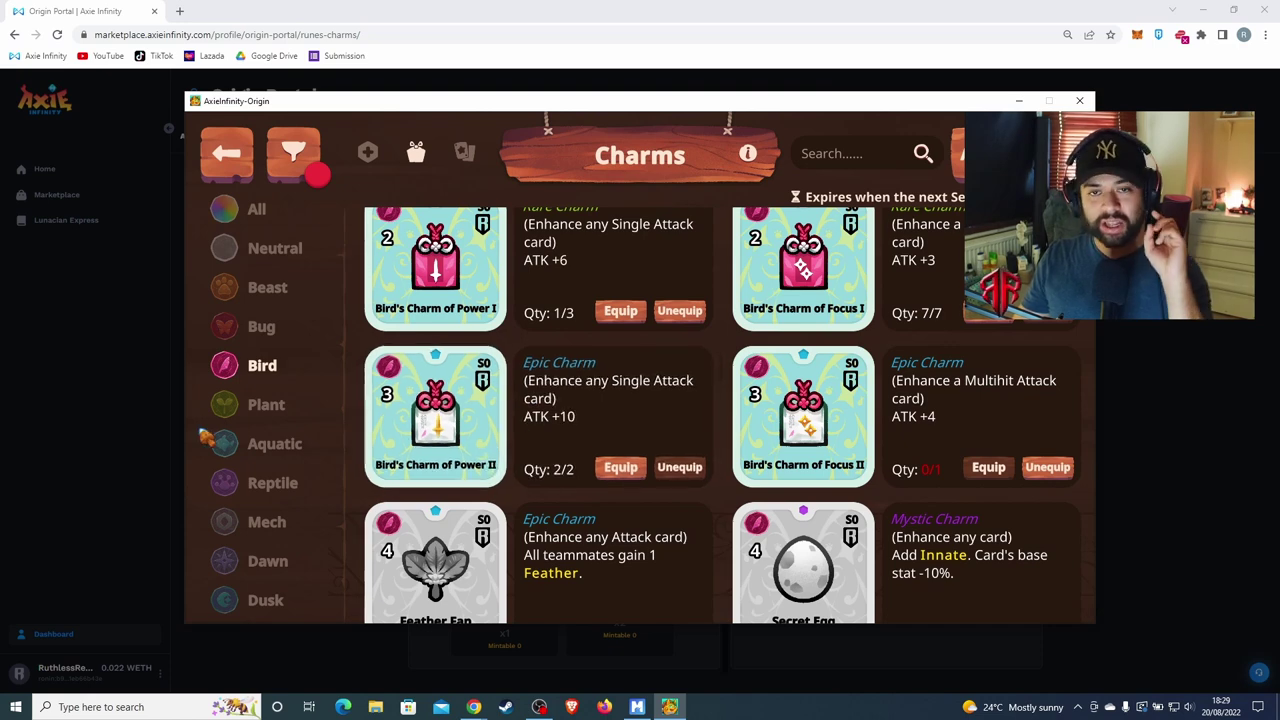
pyautogui.click(105, 419)
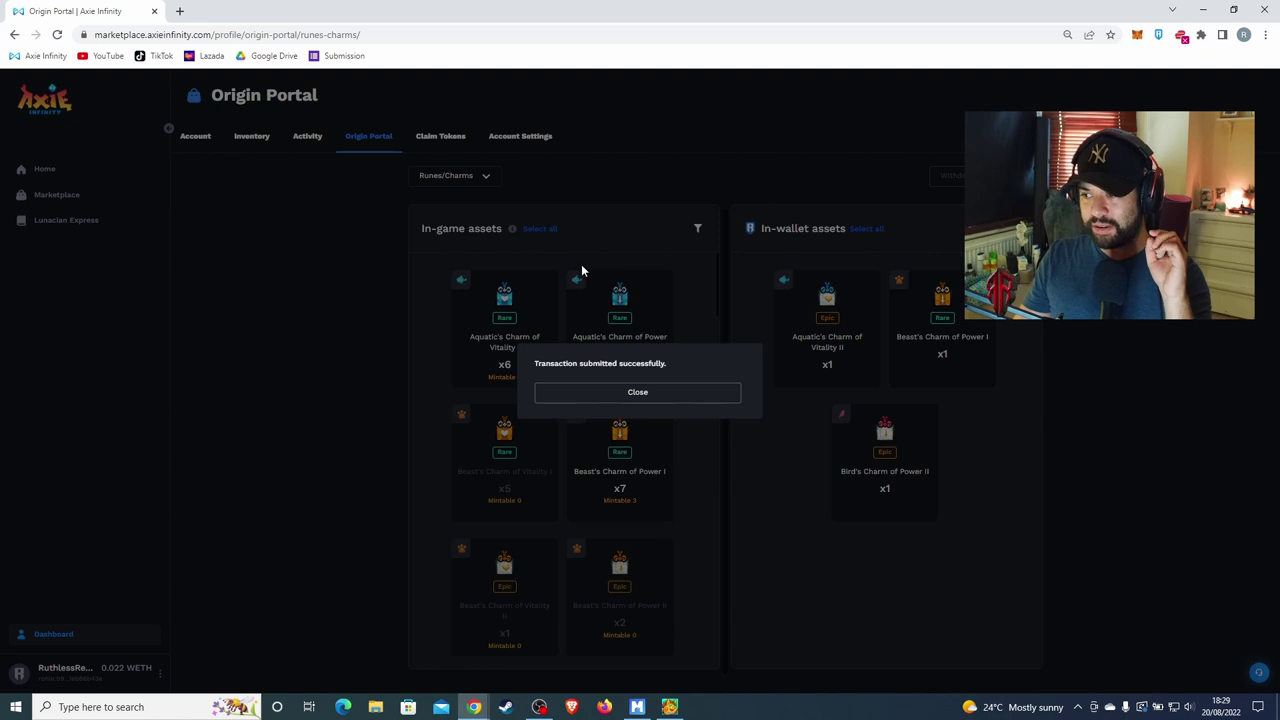
# - Reload the Origin Portal and look for Bird's Charm of Power II among the in-game assets
pyautogui.click(57, 34)
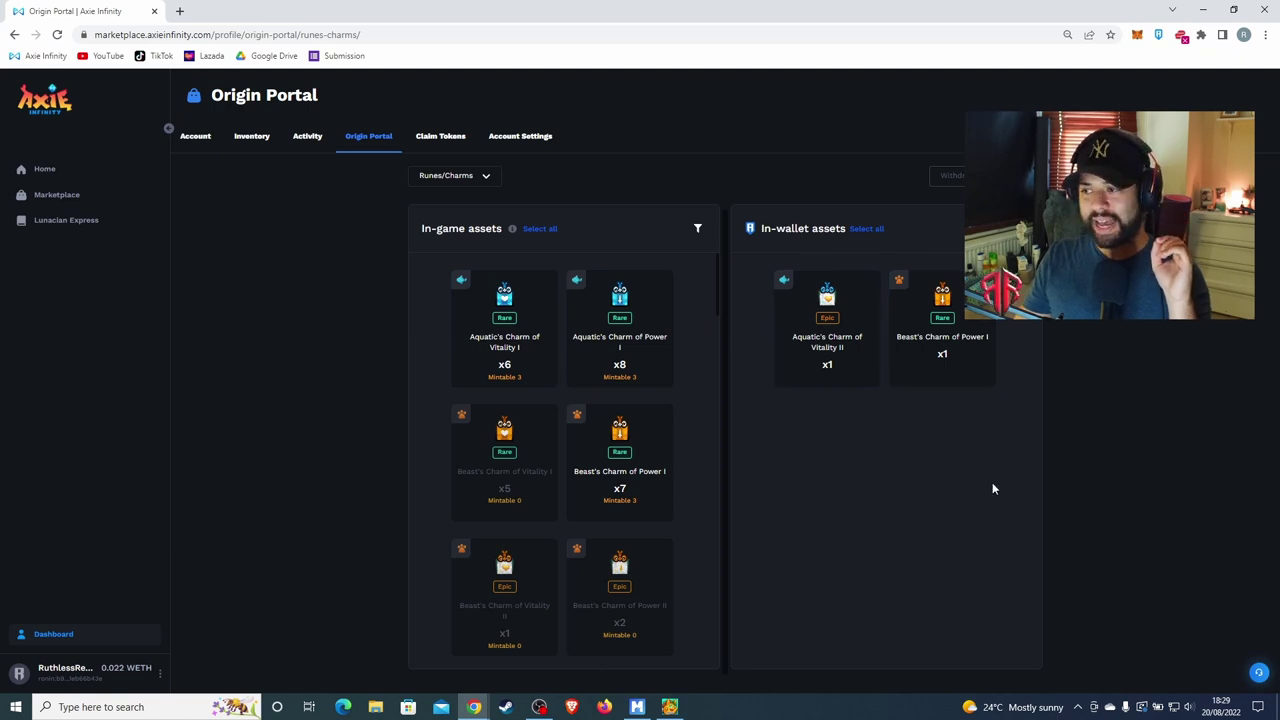
pyautogui.scroll(-4, 588, 488)
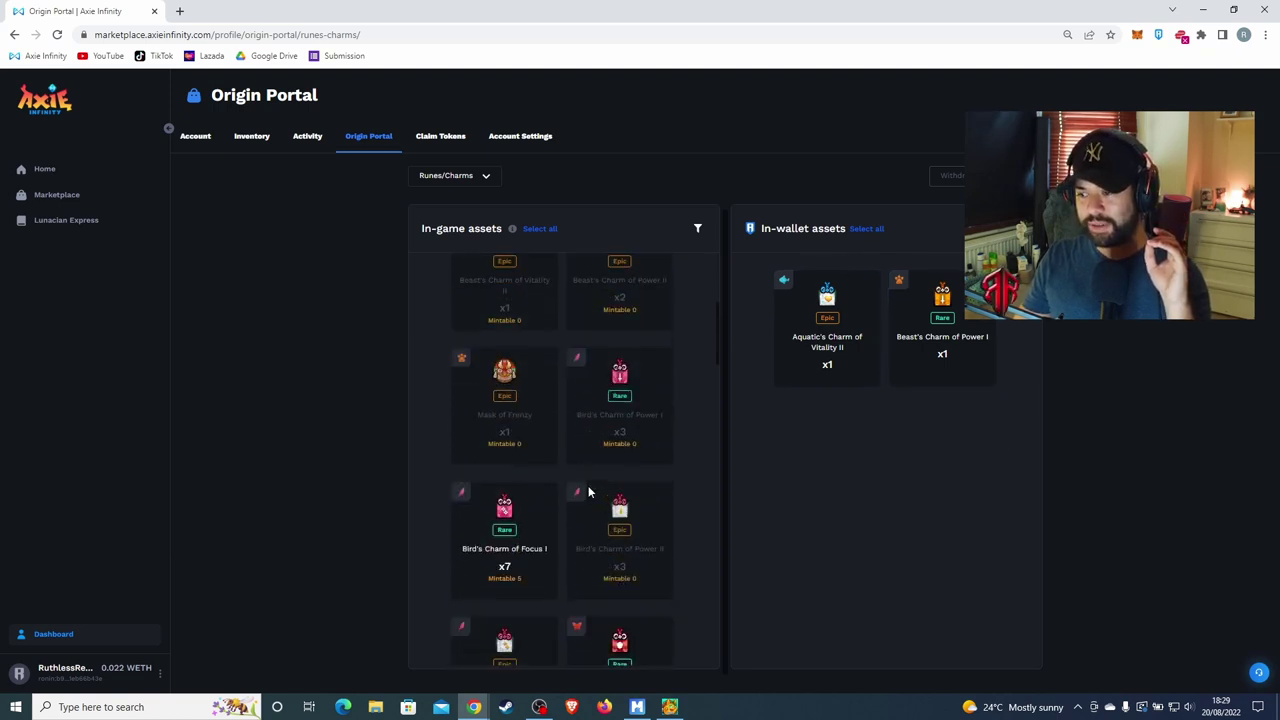
pyautogui.scroll(-5, 590, 495)
pyautogui.scroll(4, 606, 514)
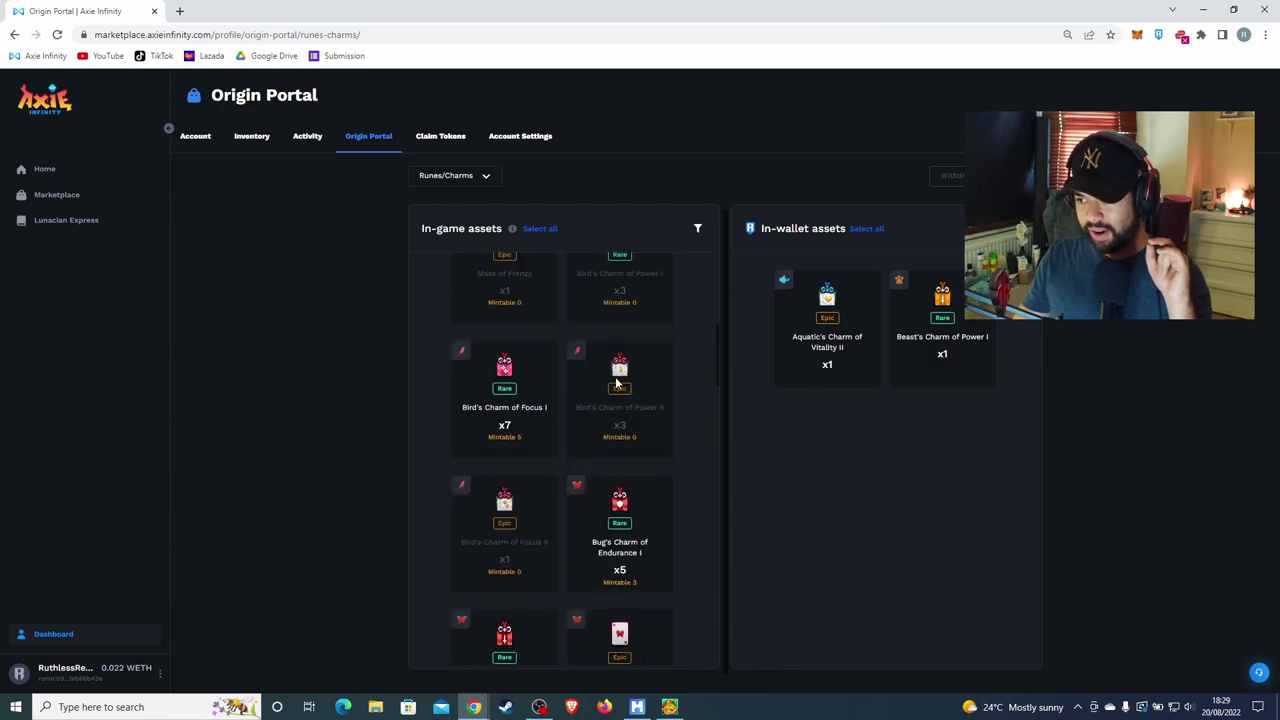
# - Close the Axie Infinity Origin game and relaunch it from the Mavis Hub launcher
pyautogui.click(669, 706)
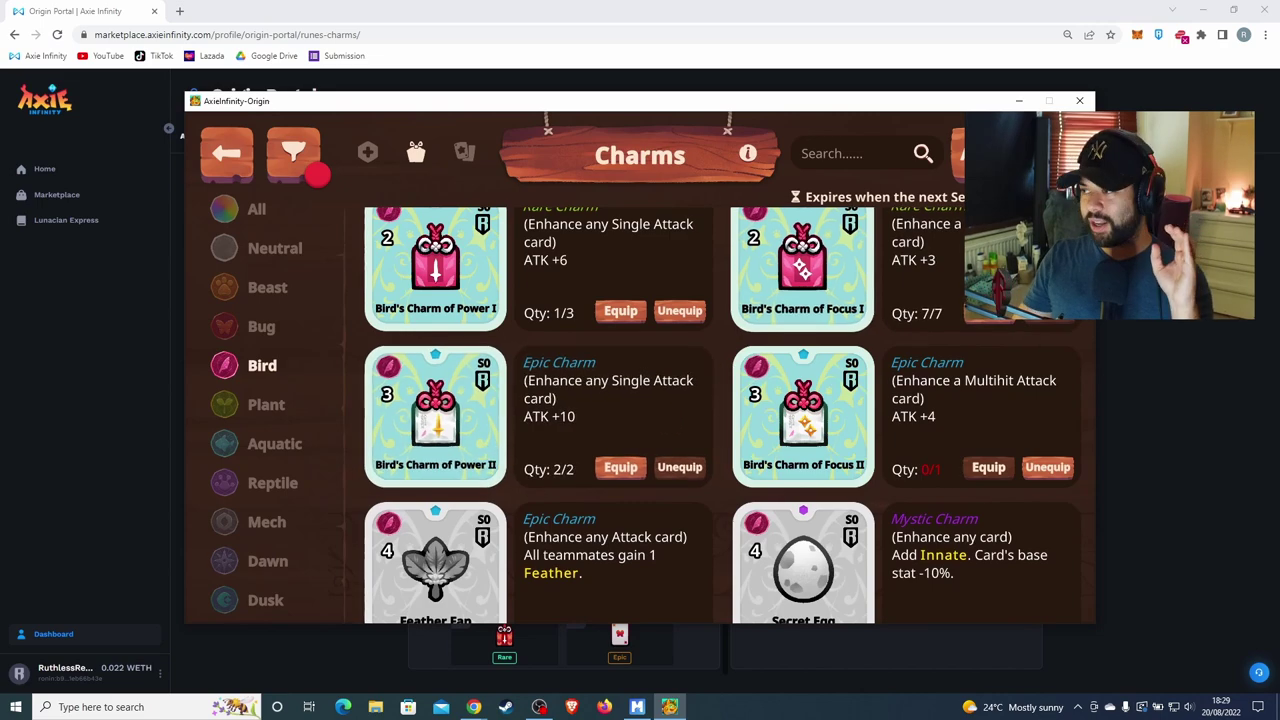
pyautogui.click(1078, 101)
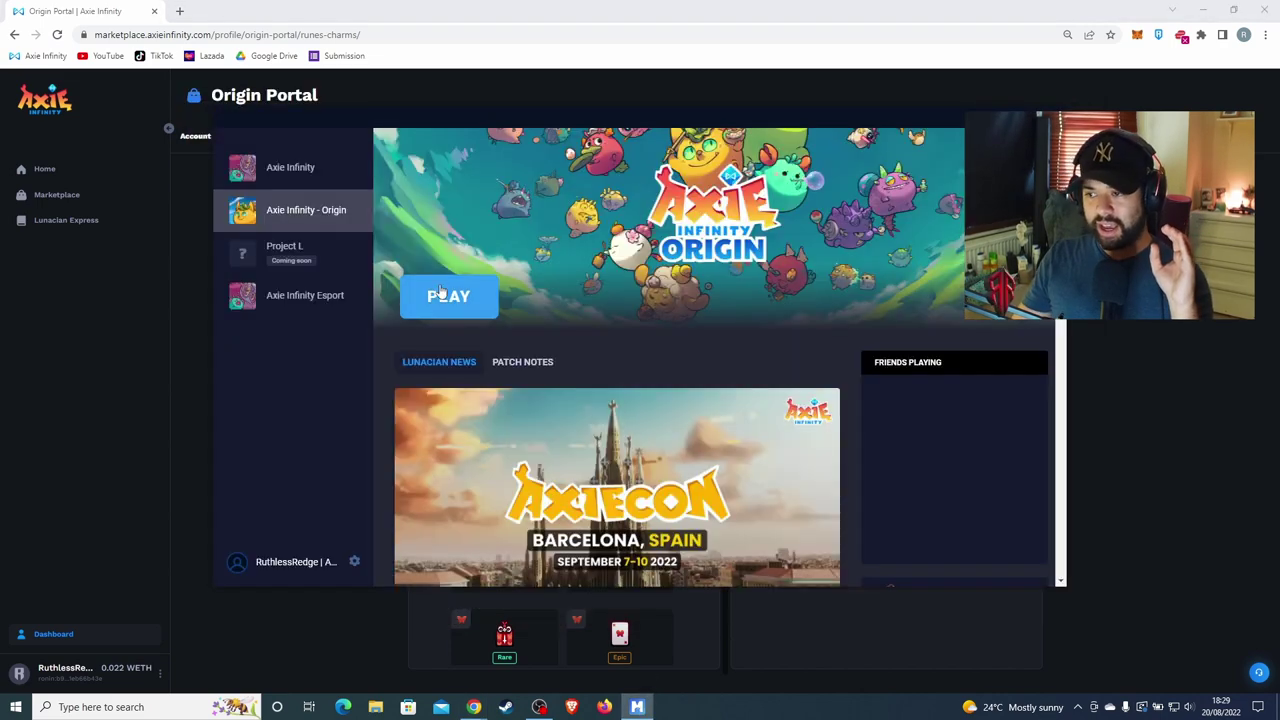
pyautogui.click(440, 292)
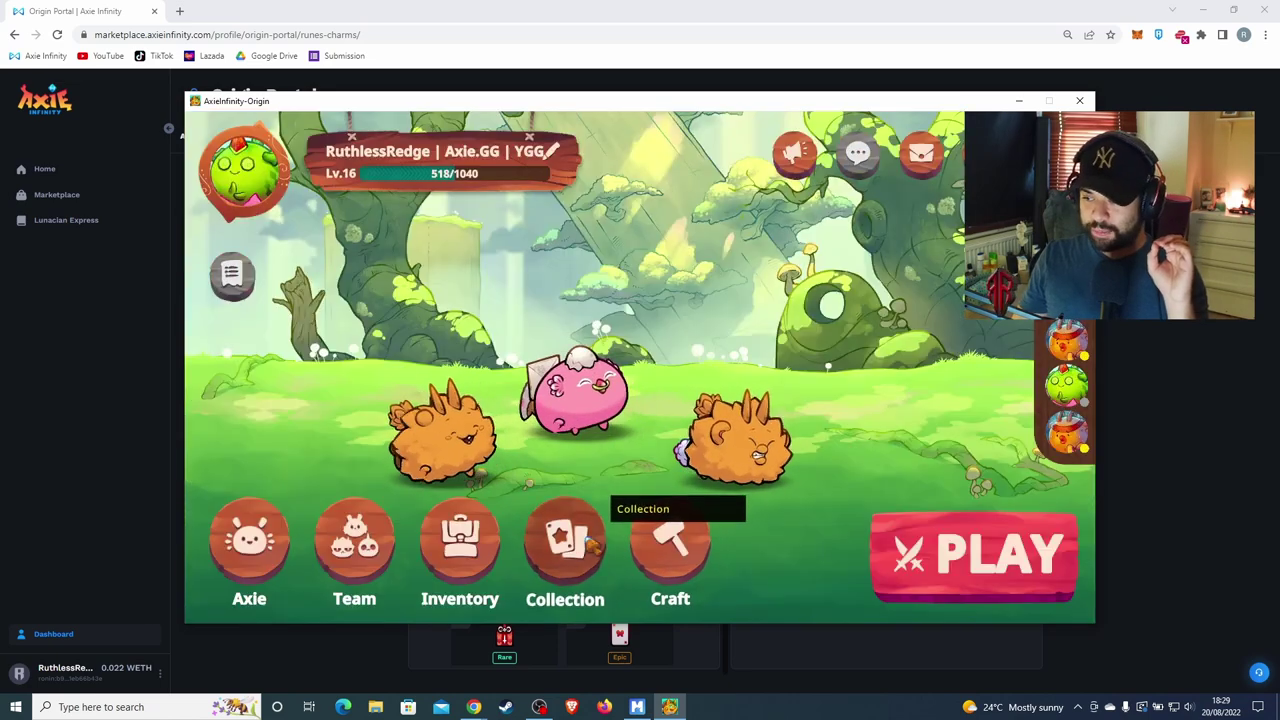
# - Examine the Bird and Beast charms in the game's collection, including Bird's Charm of Power II, and return to the Origin Portal
pyautogui.click(590, 543)
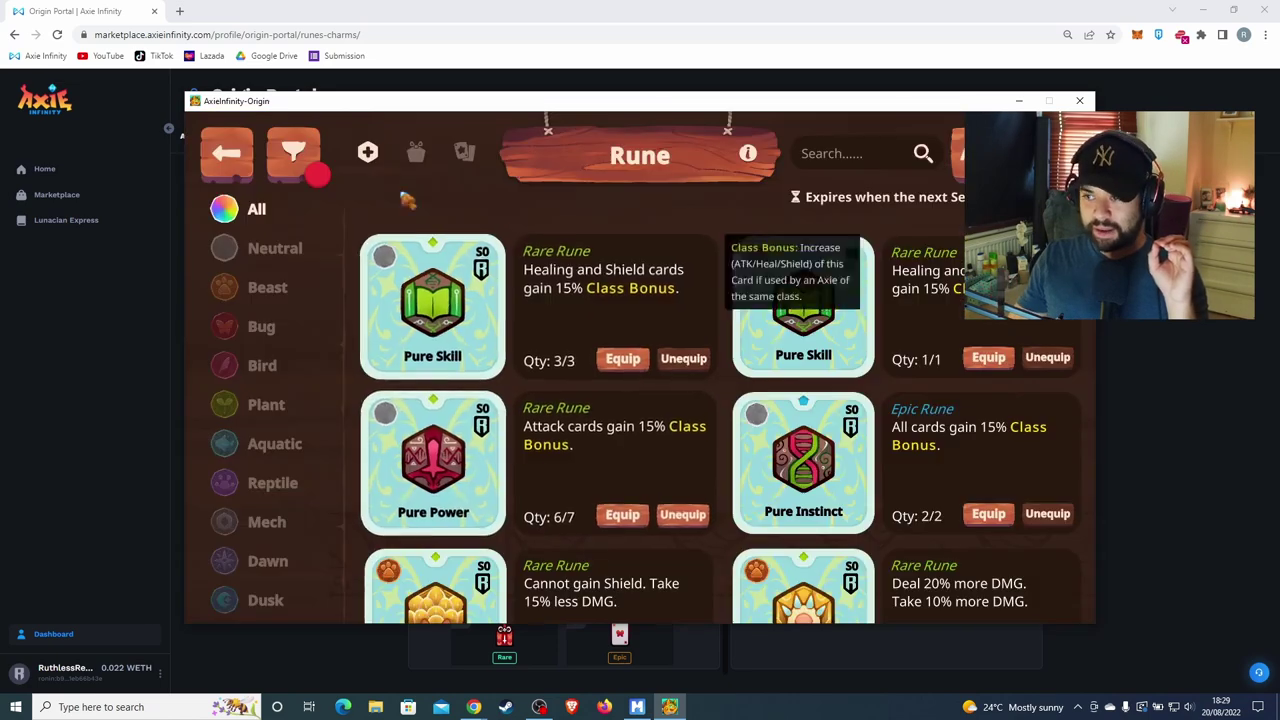
pyautogui.click(414, 153)
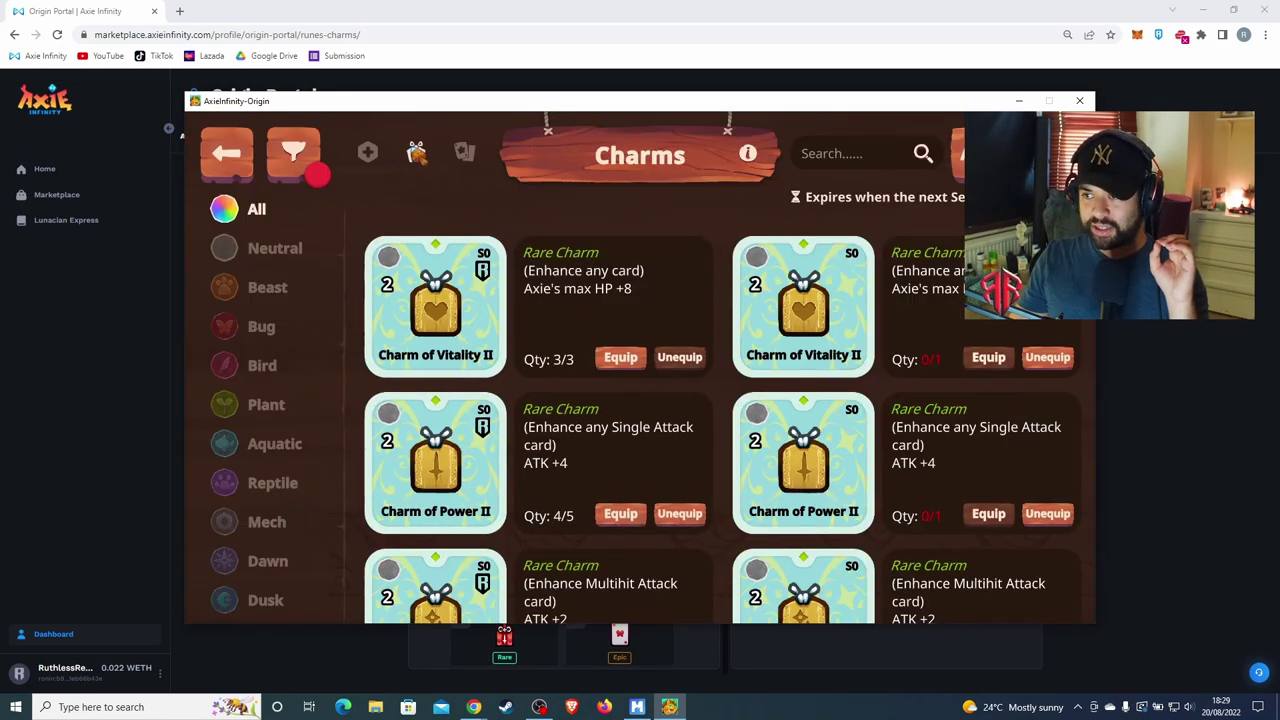
pyautogui.click(296, 364)
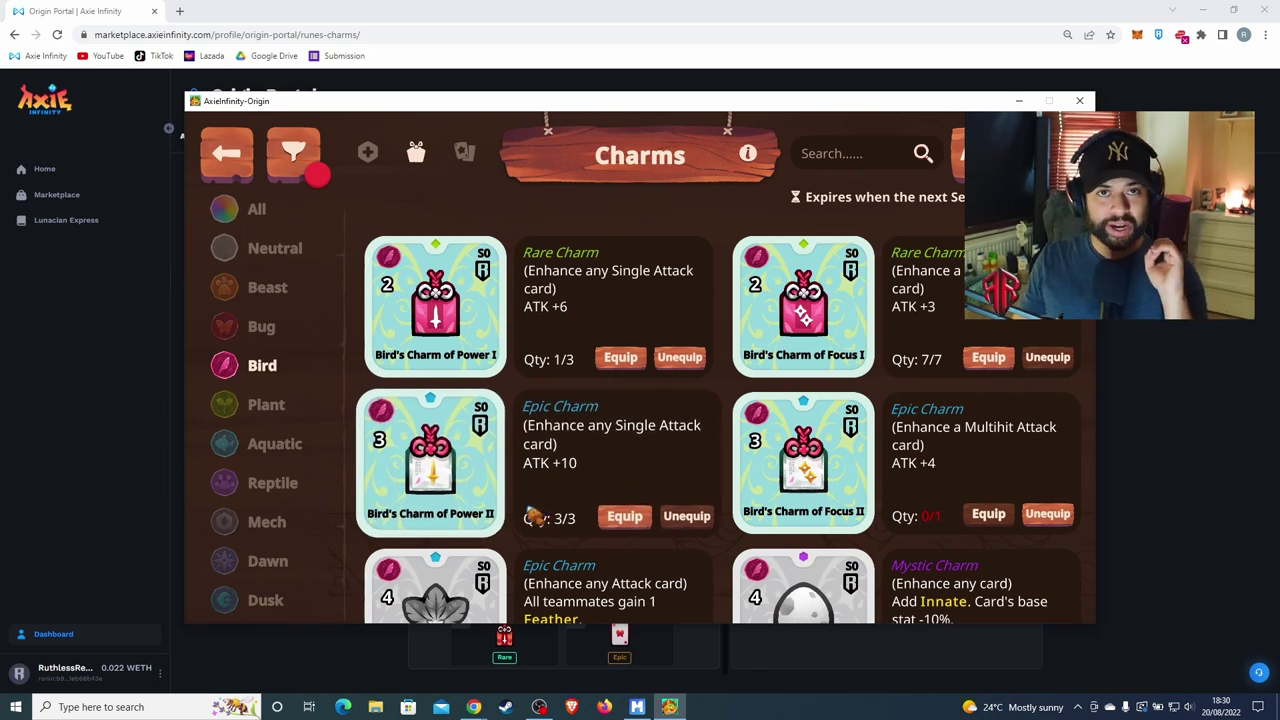
pyautogui.moveTo(497, 424)
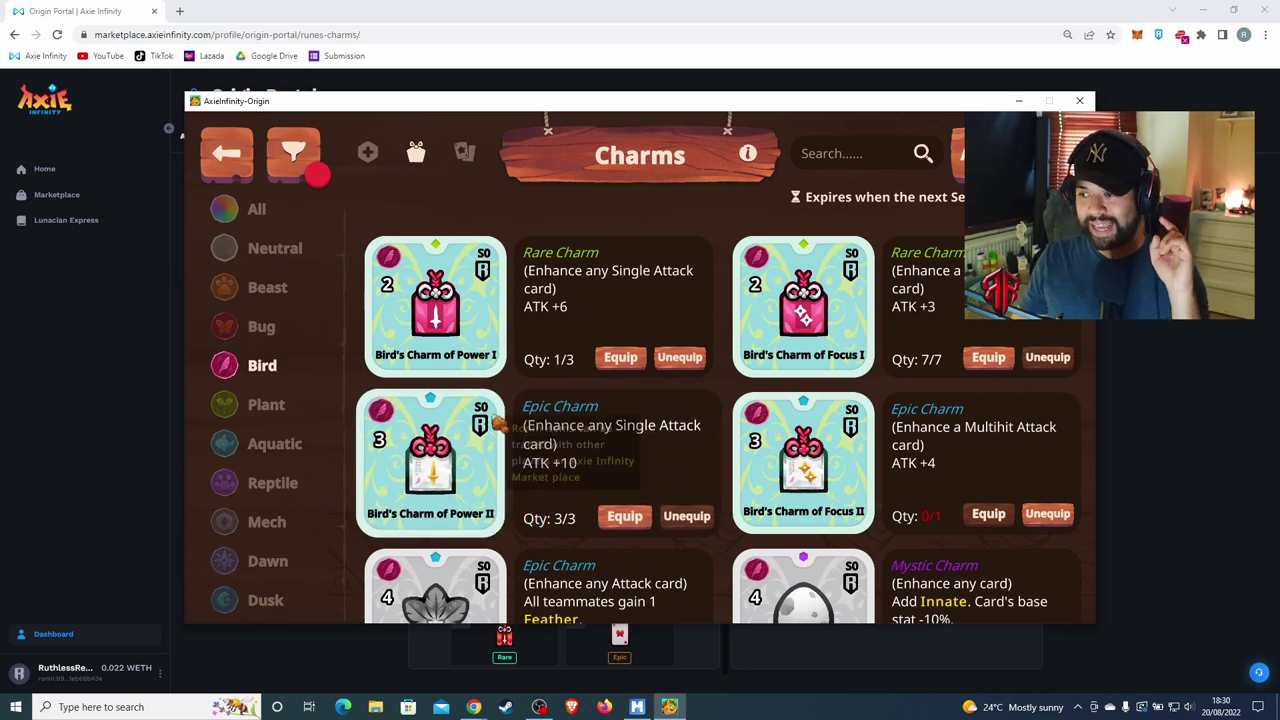
pyautogui.click(276, 292)
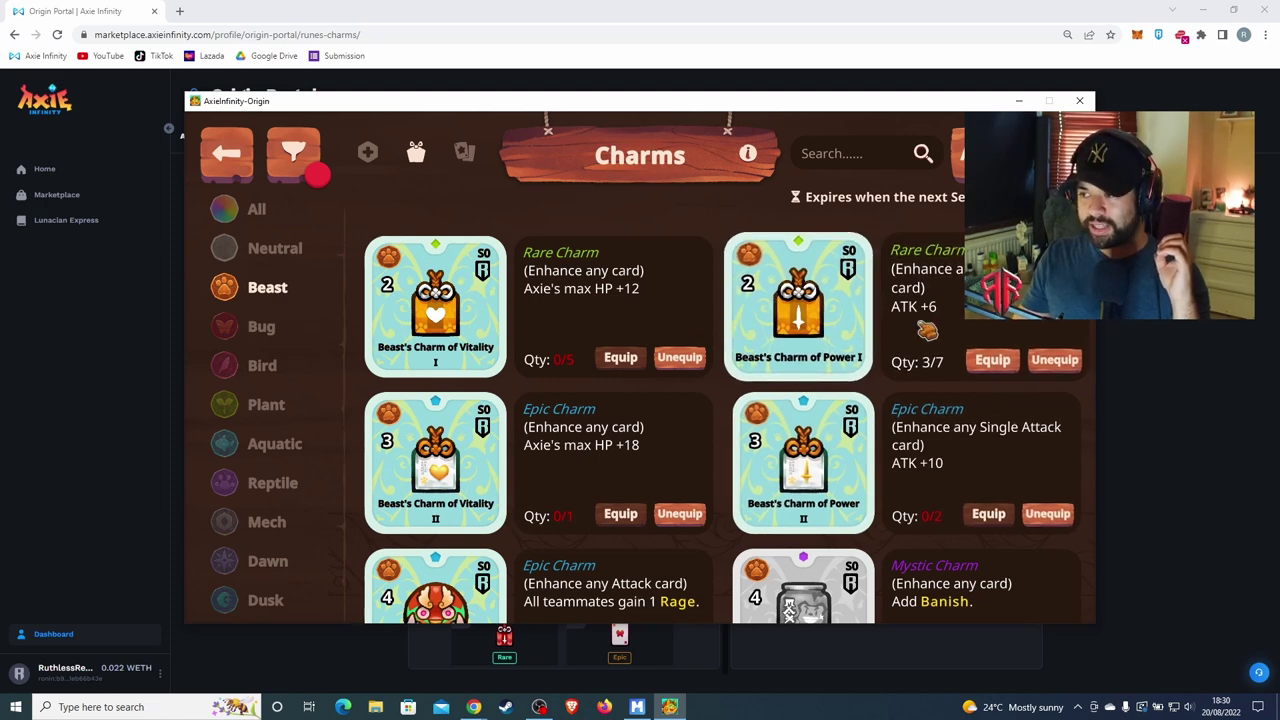
pyautogui.click(97, 471)
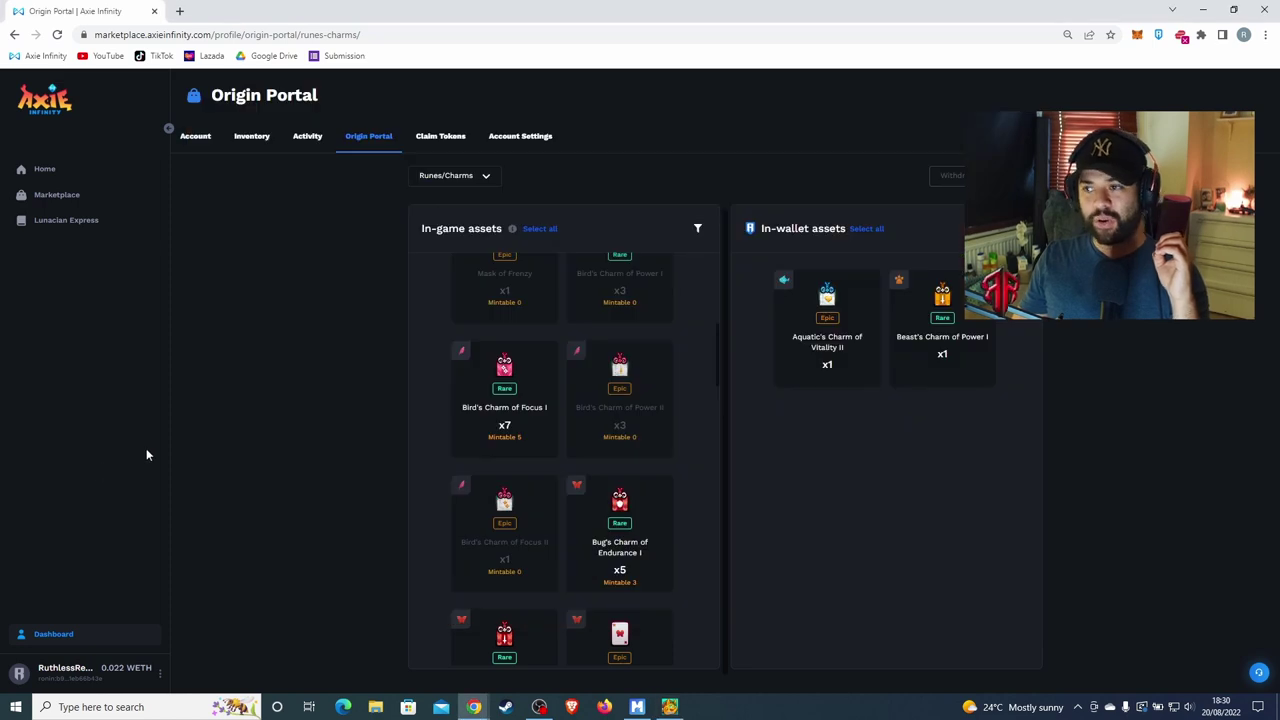
# - Reload the Origin Portal, open the withdrawal of the in-game Beast's Charm of Power I, and check its total minting fee
pyautogui.scroll(6, 563, 437)
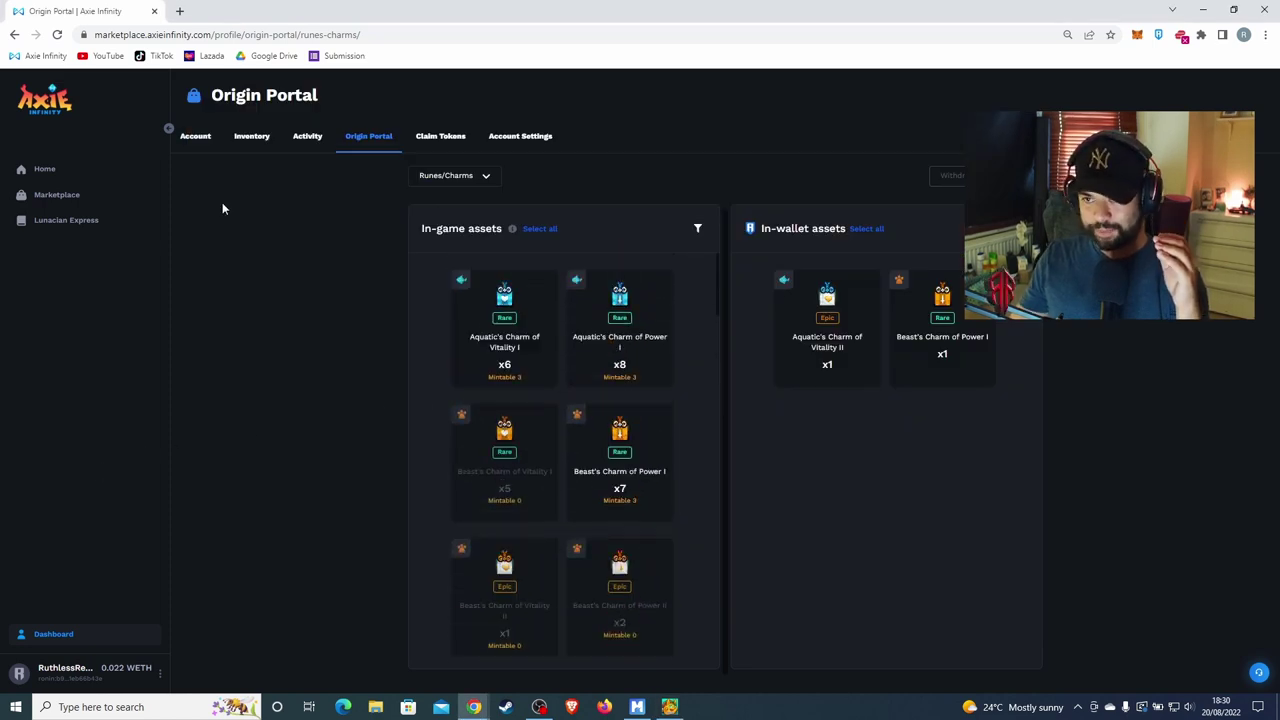
pyautogui.click(57, 35)
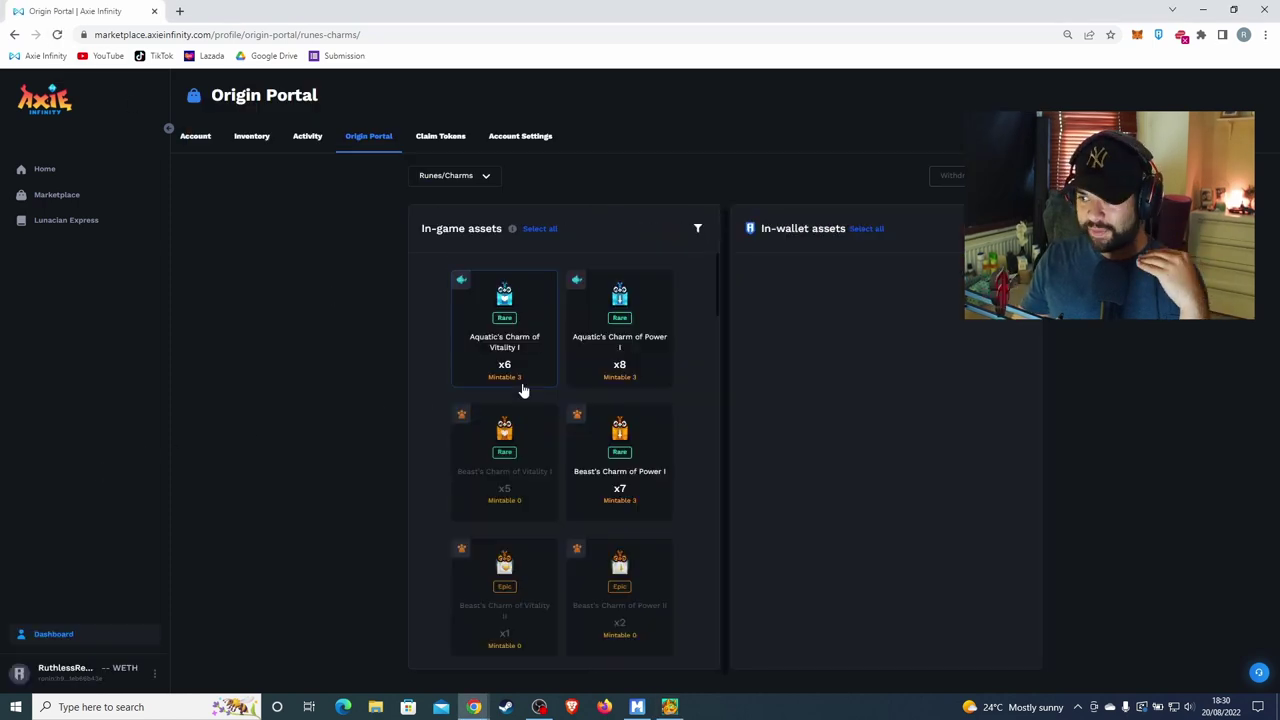
pyautogui.scroll(-1, 525, 392)
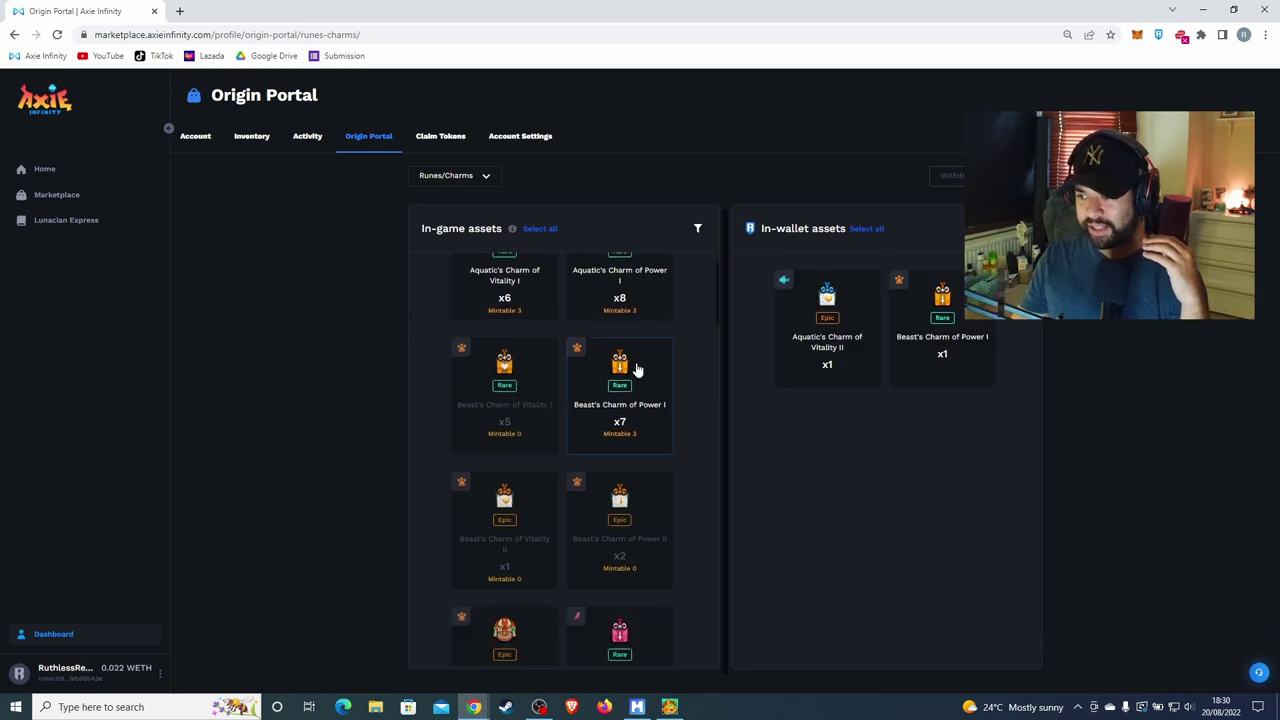
pyautogui.click(638, 372)
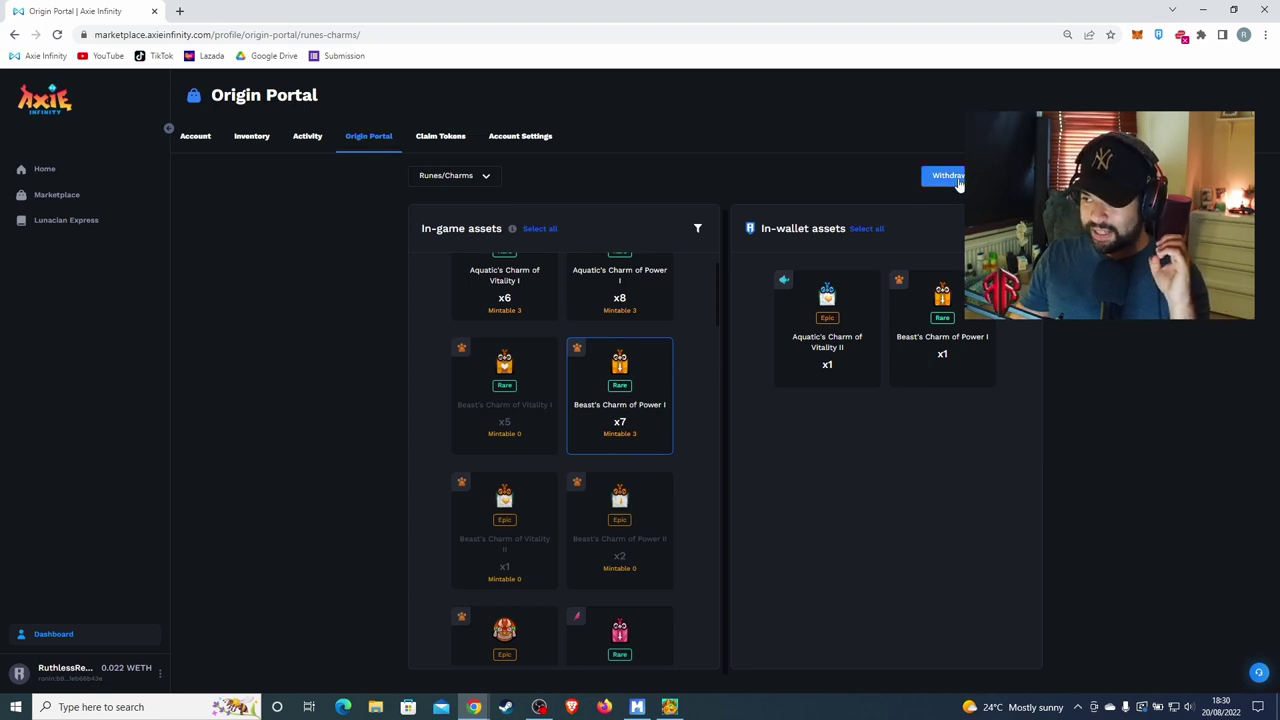
pyautogui.click(950, 178)
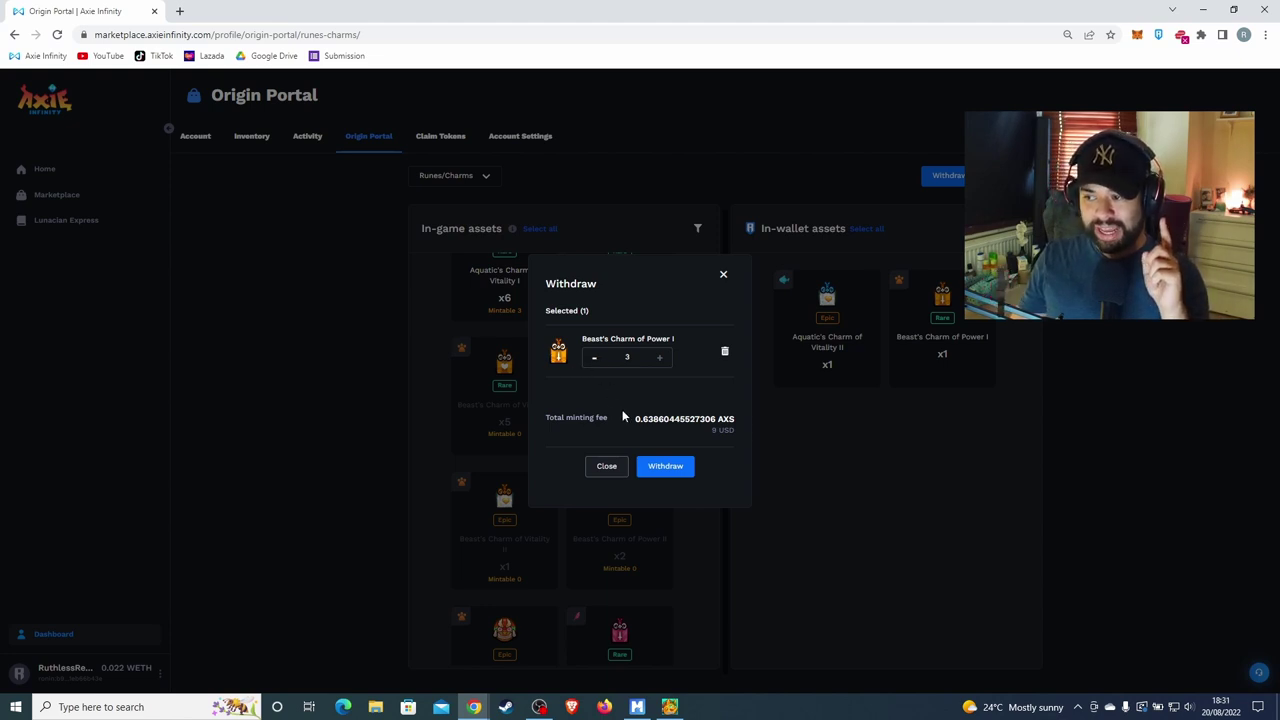
pyautogui.moveTo(636, 419); pyautogui.dragTo(748, 419)
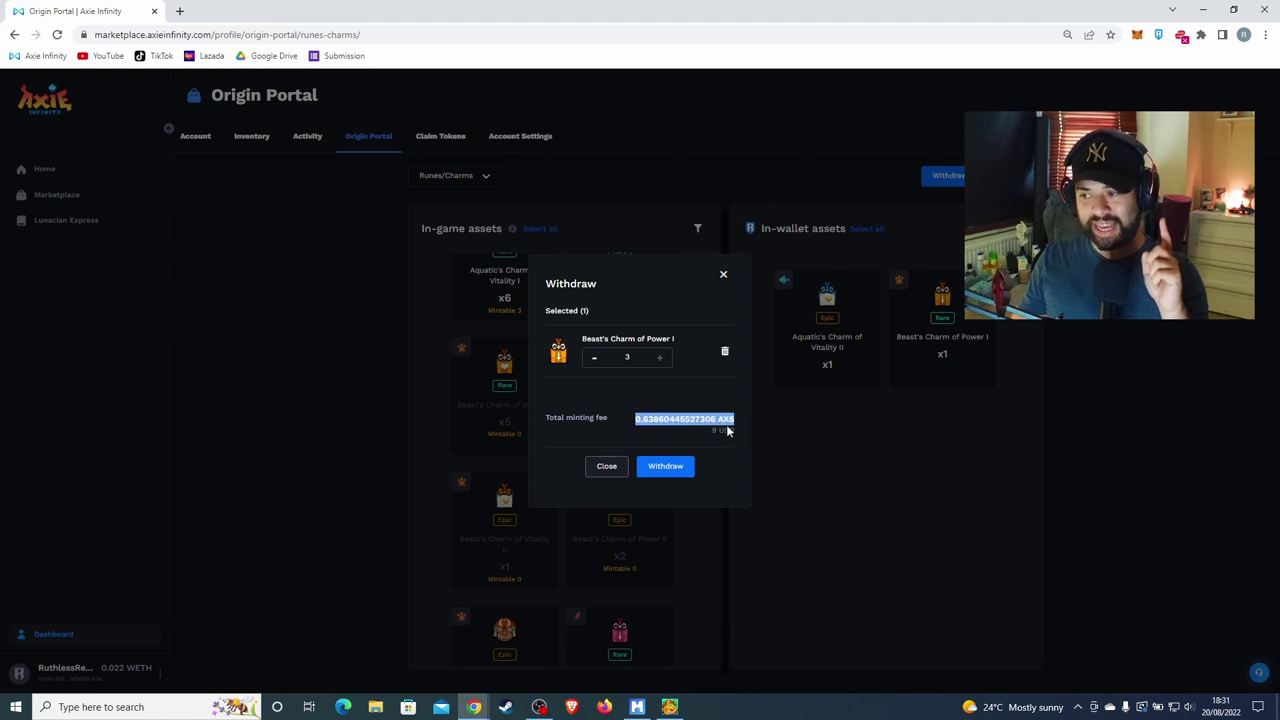
pyautogui.click(727, 430)
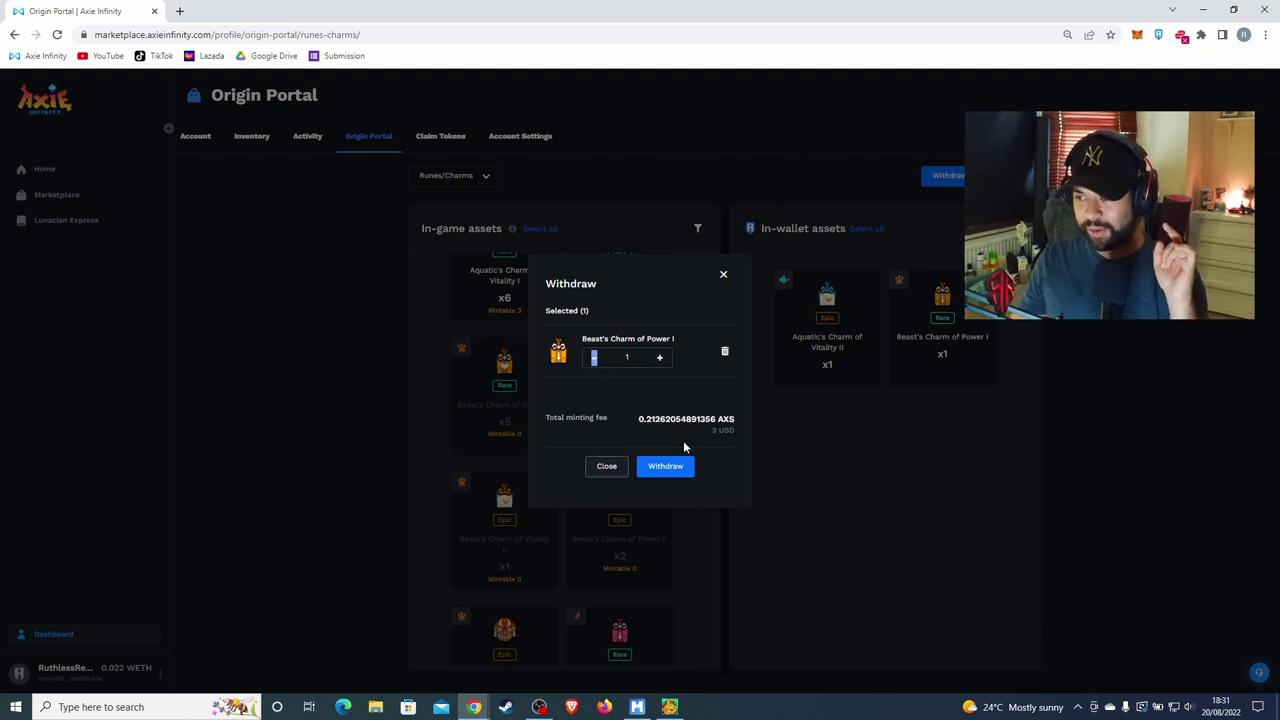
# - Try to withdraw one Beast's Charm of Power I, rejecting the Ronin wallet transaction and closing the withdrawal dialog
pyautogui.click(667, 468)
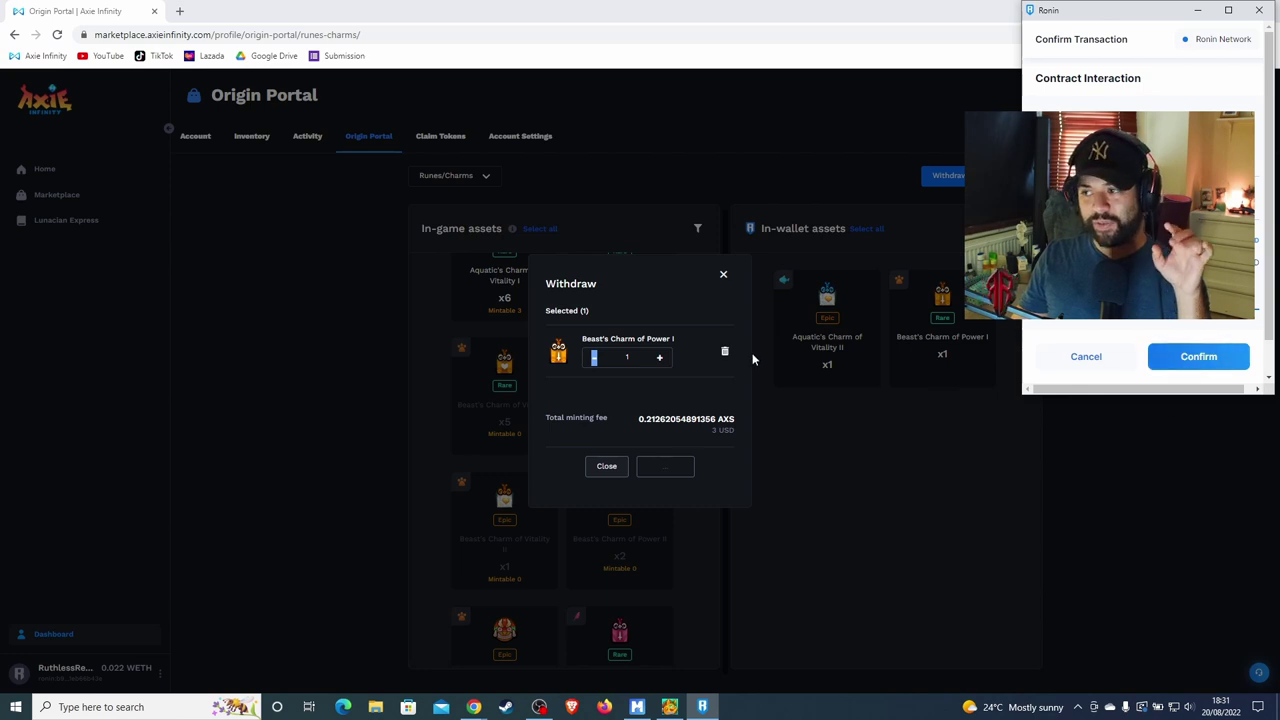
pyautogui.click(1088, 360)
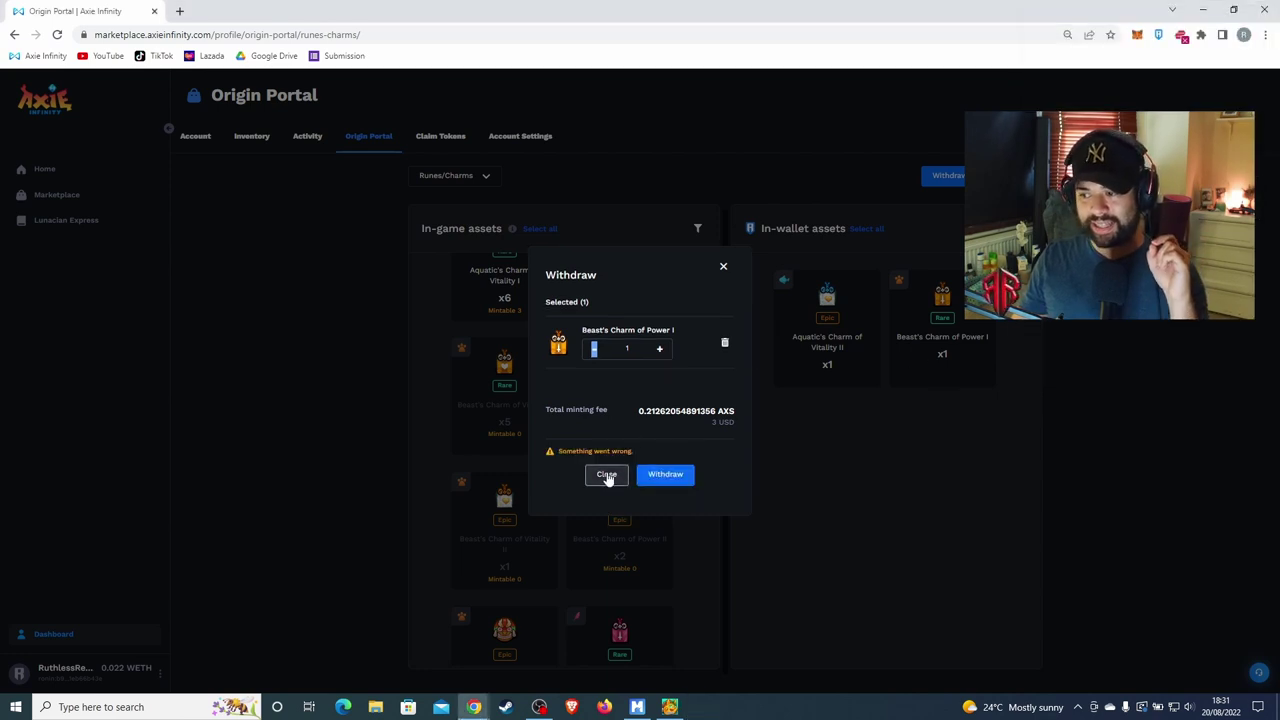
pyautogui.click(603, 474)
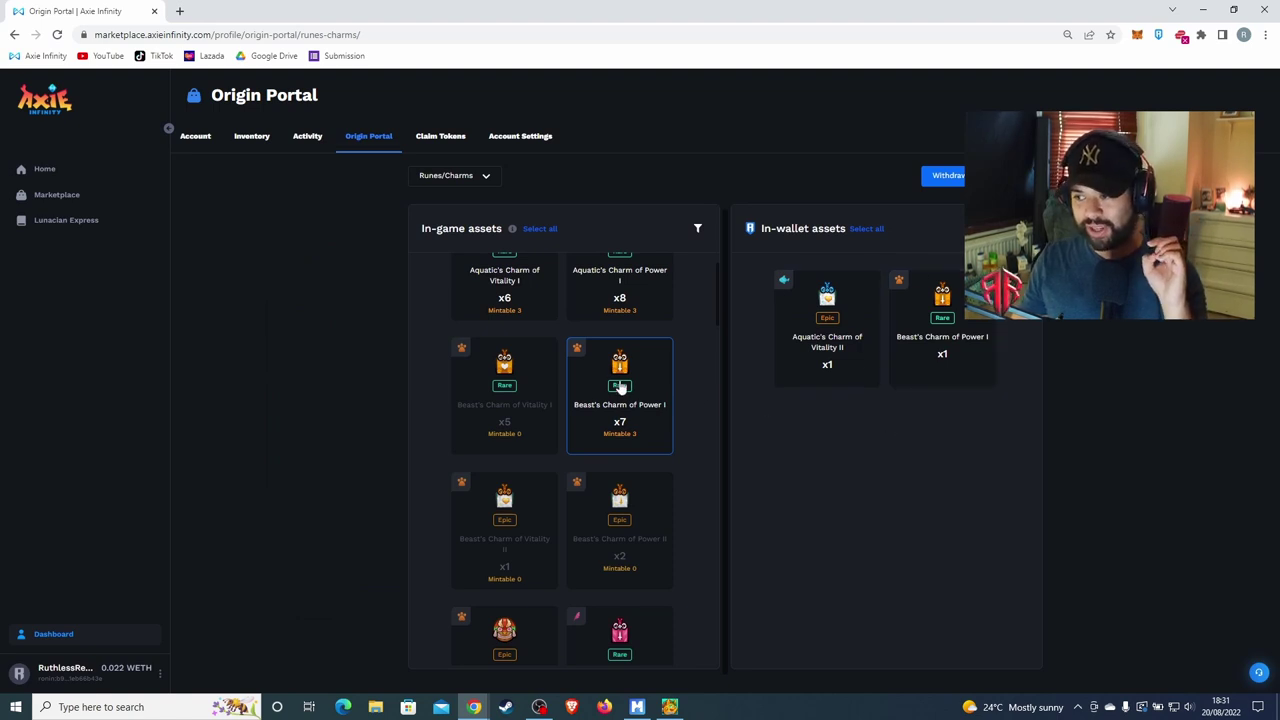
# - Reselect the in-game Beast's Charm of Power I, review the minting fee for withdrawing one, and close the dialog
pyautogui.click(614, 387)
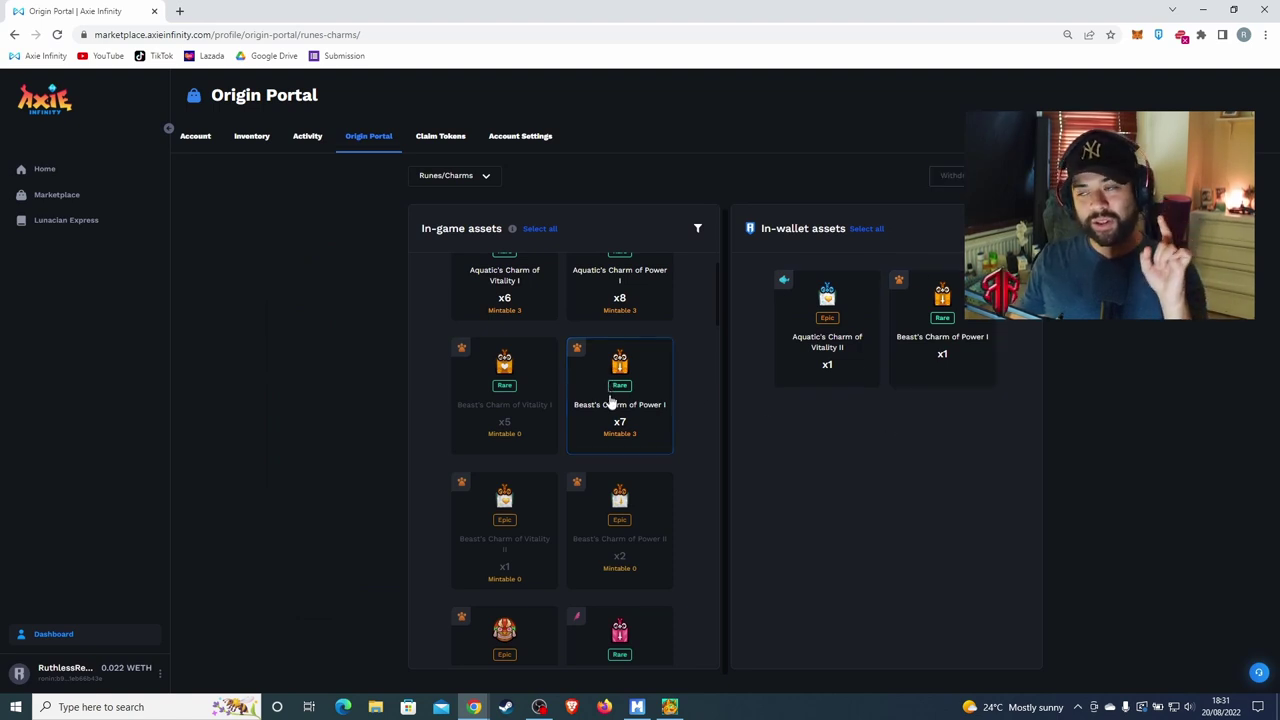
pyautogui.click(618, 376)
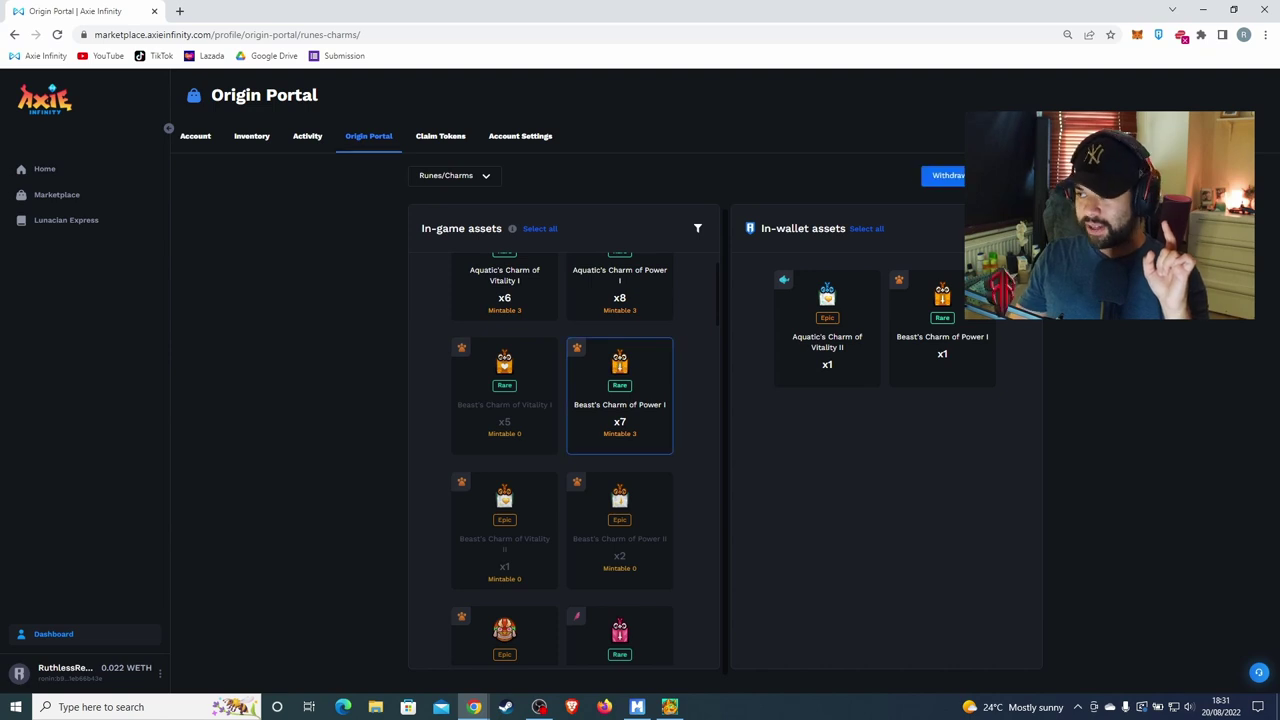
pyautogui.click(950, 176)
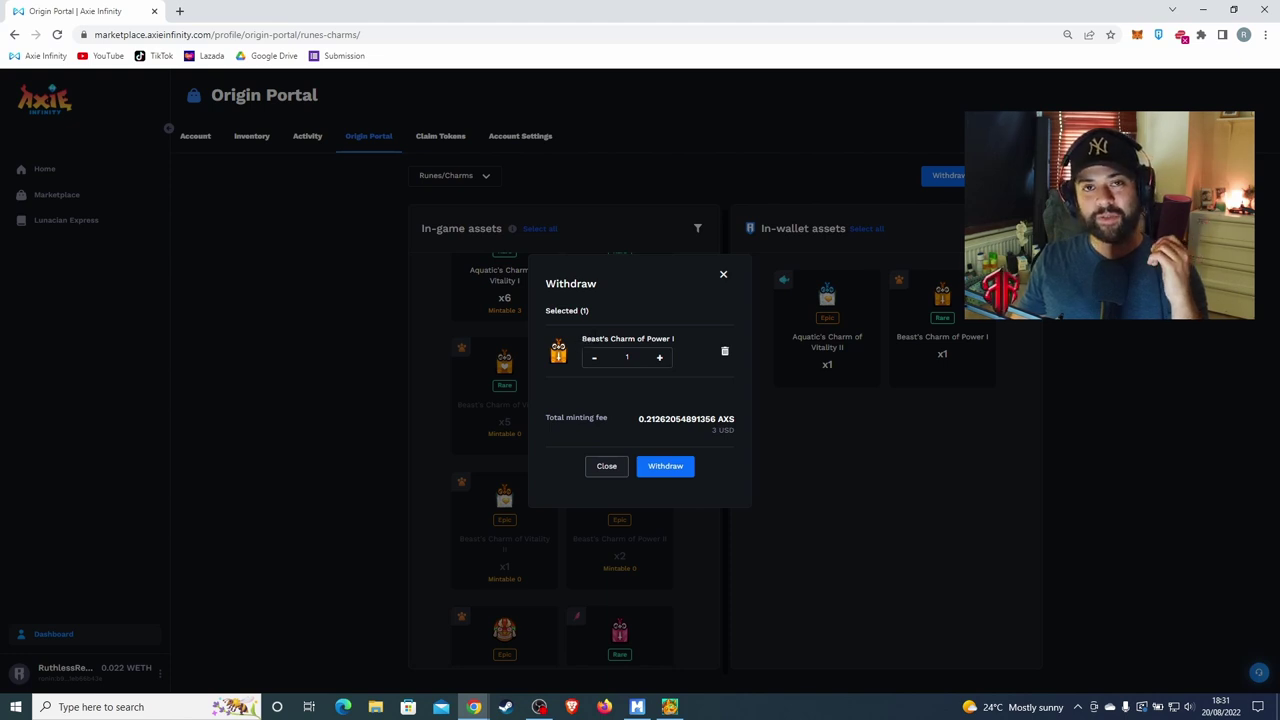
pyautogui.click(606, 467)
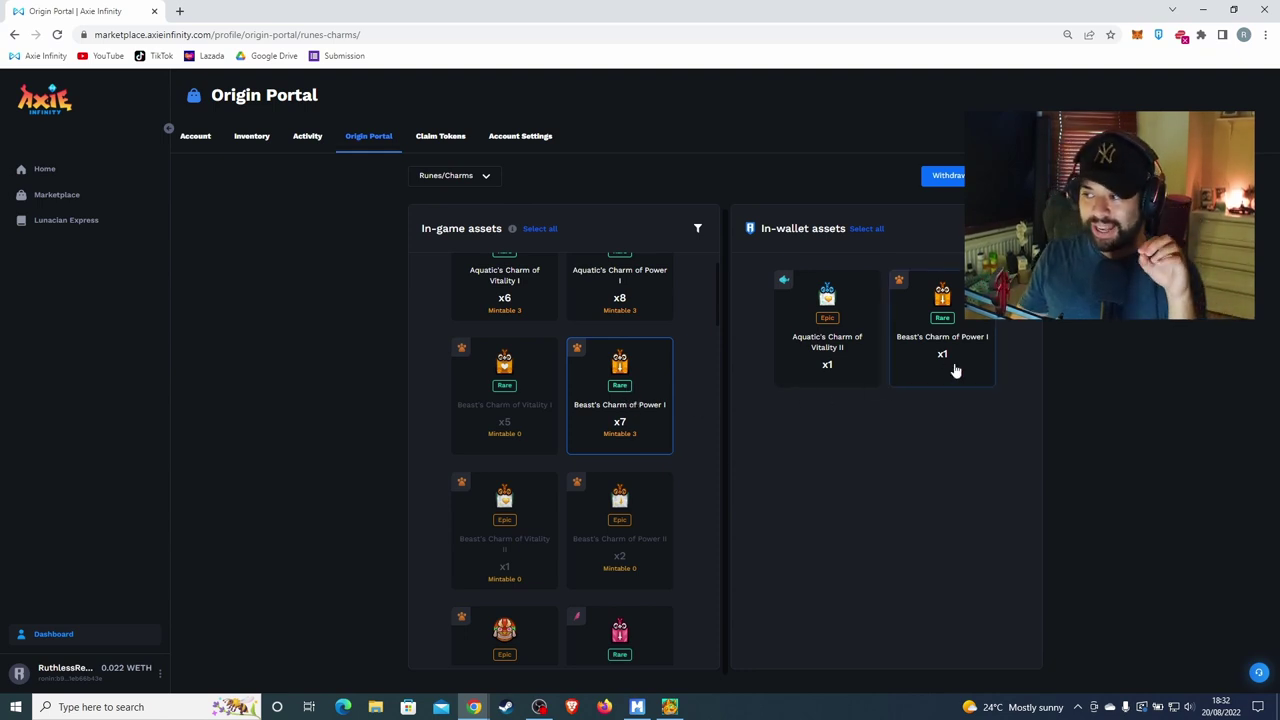
# - Find Beast's Charm of Power I among the Beast-class charms on the marketplace and show the copies in the own inventory
pyautogui.click(959, 374)
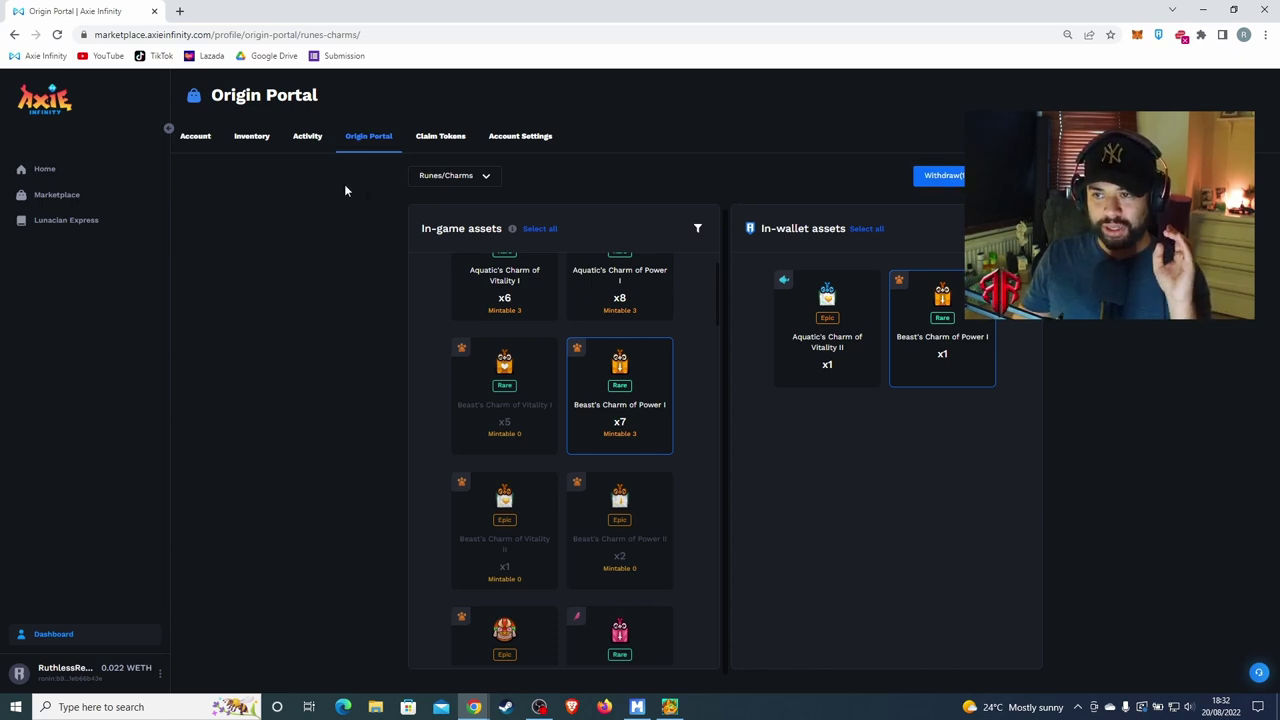
pyautogui.click(82, 198)
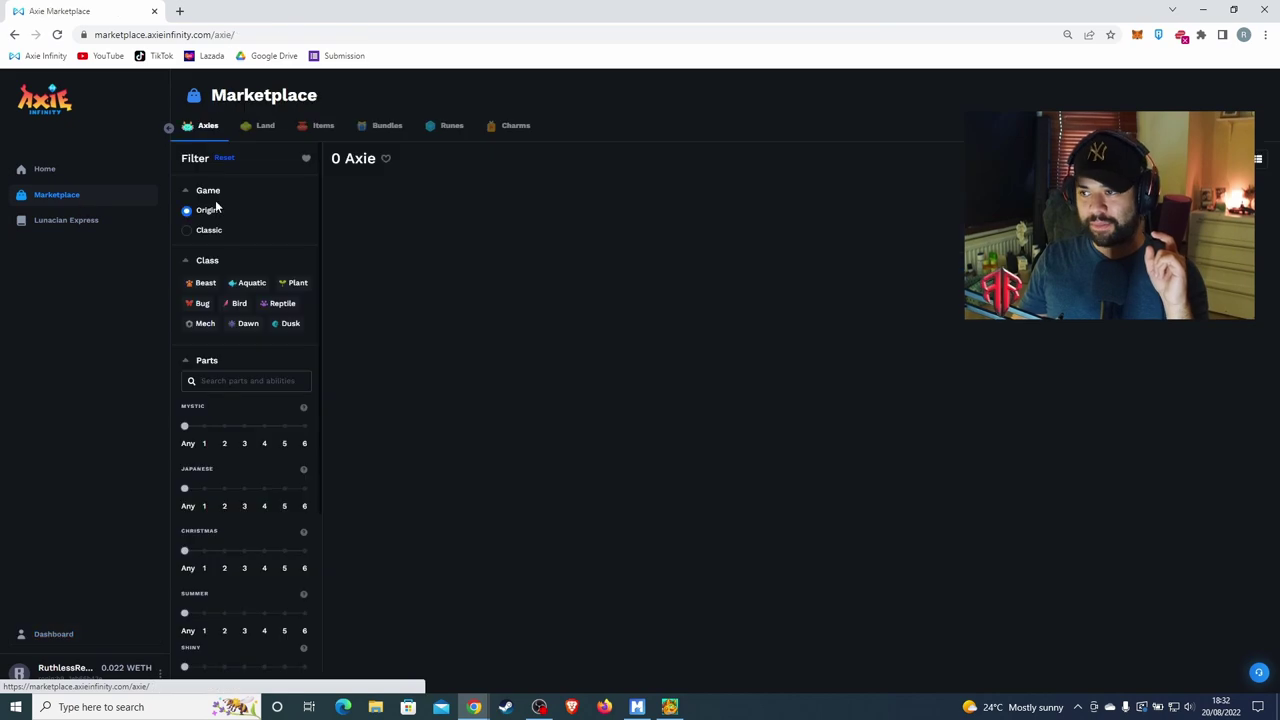
pyautogui.click(508, 130)
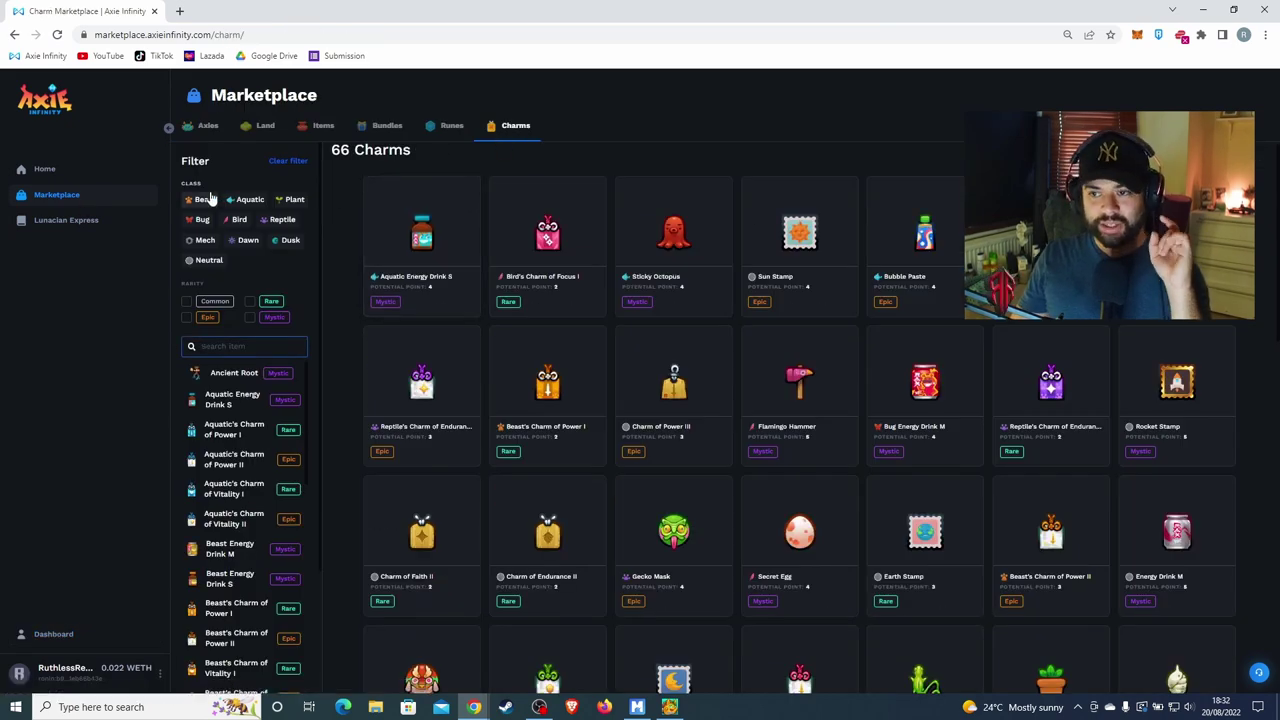
pyautogui.click(206, 199)
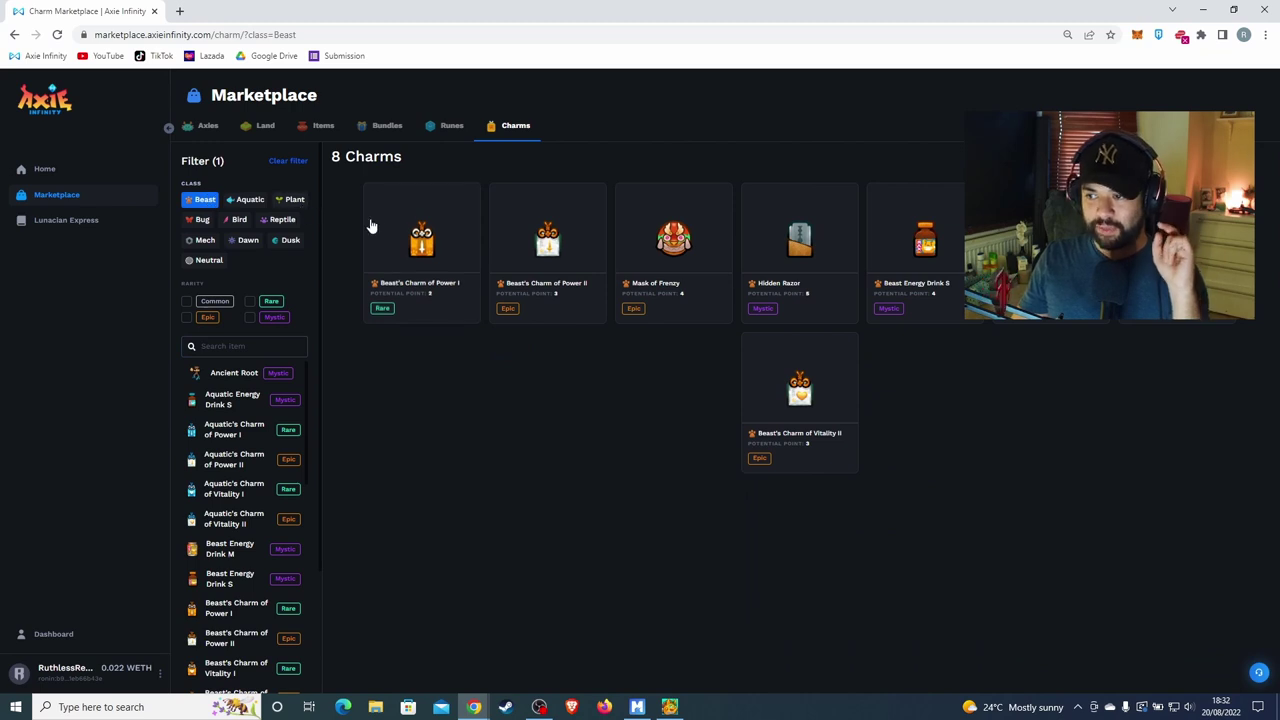
pyautogui.click(414, 226)
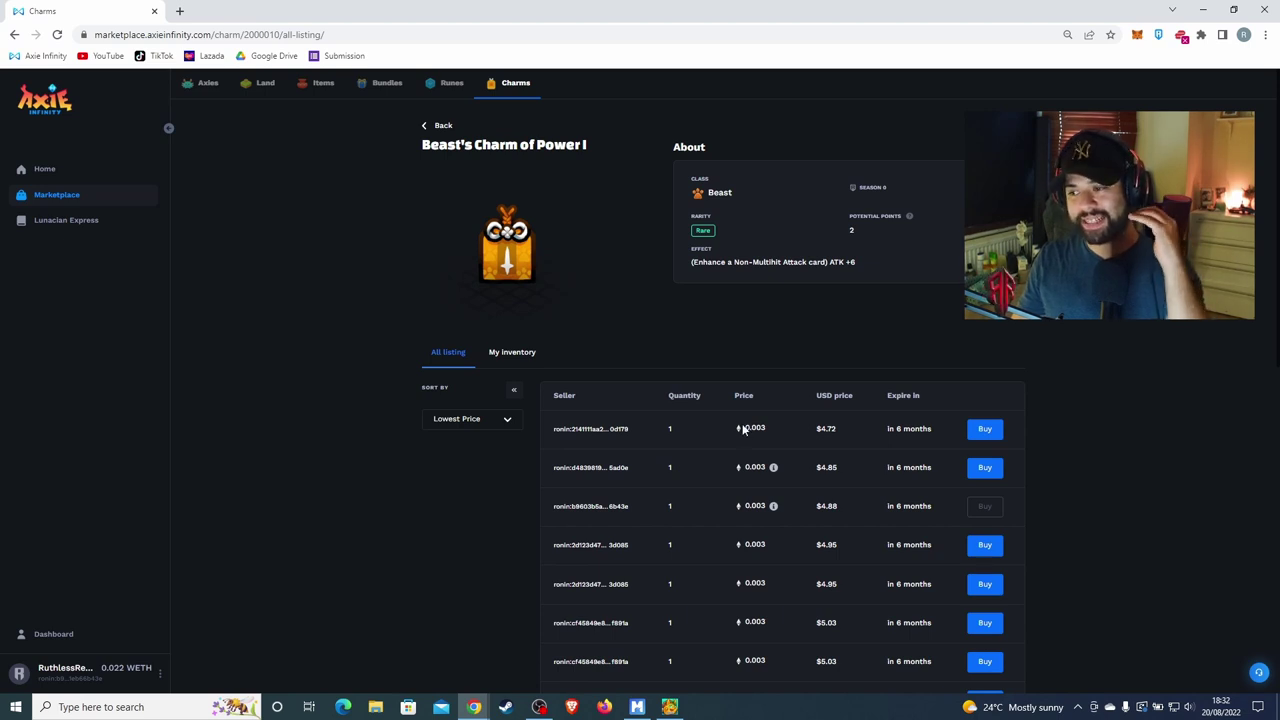
pyautogui.click(515, 354)
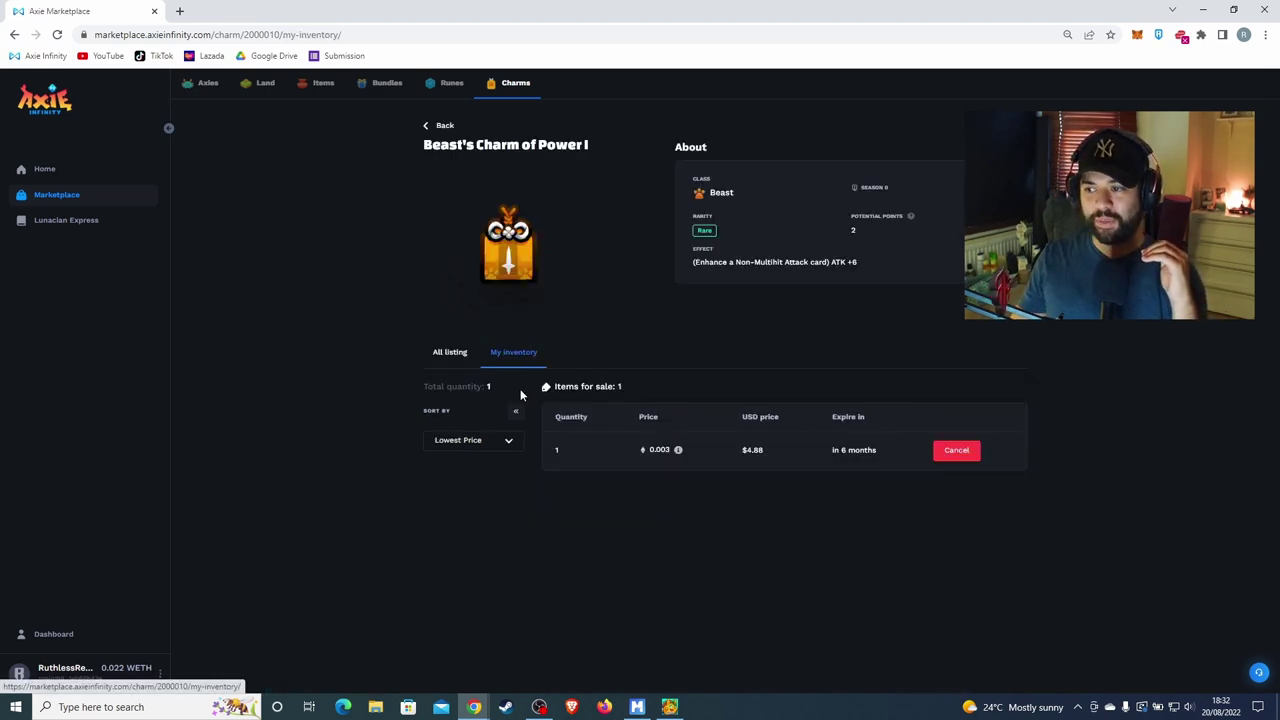
# - Cancel the sale listing of Beast's Charm of Power I, confirm the Ronin transaction, and dismiss the submission notice
pyautogui.click(957, 451)
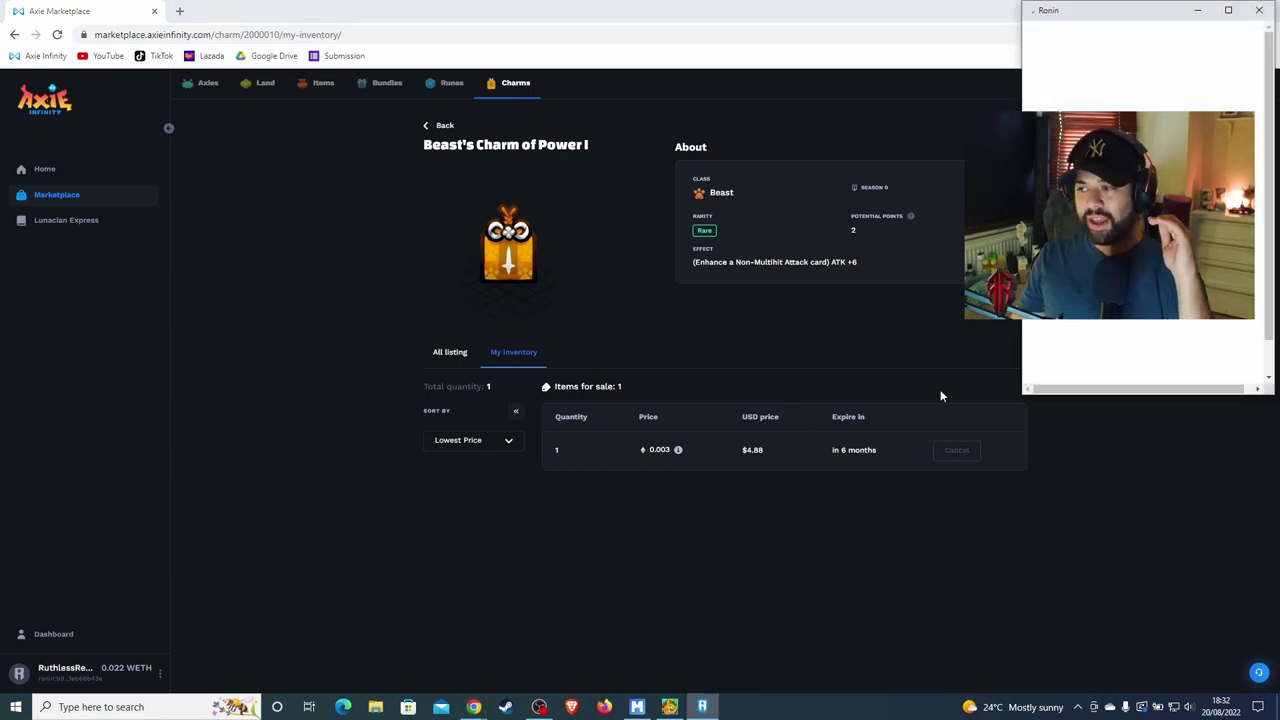
pyautogui.click(1188, 368)
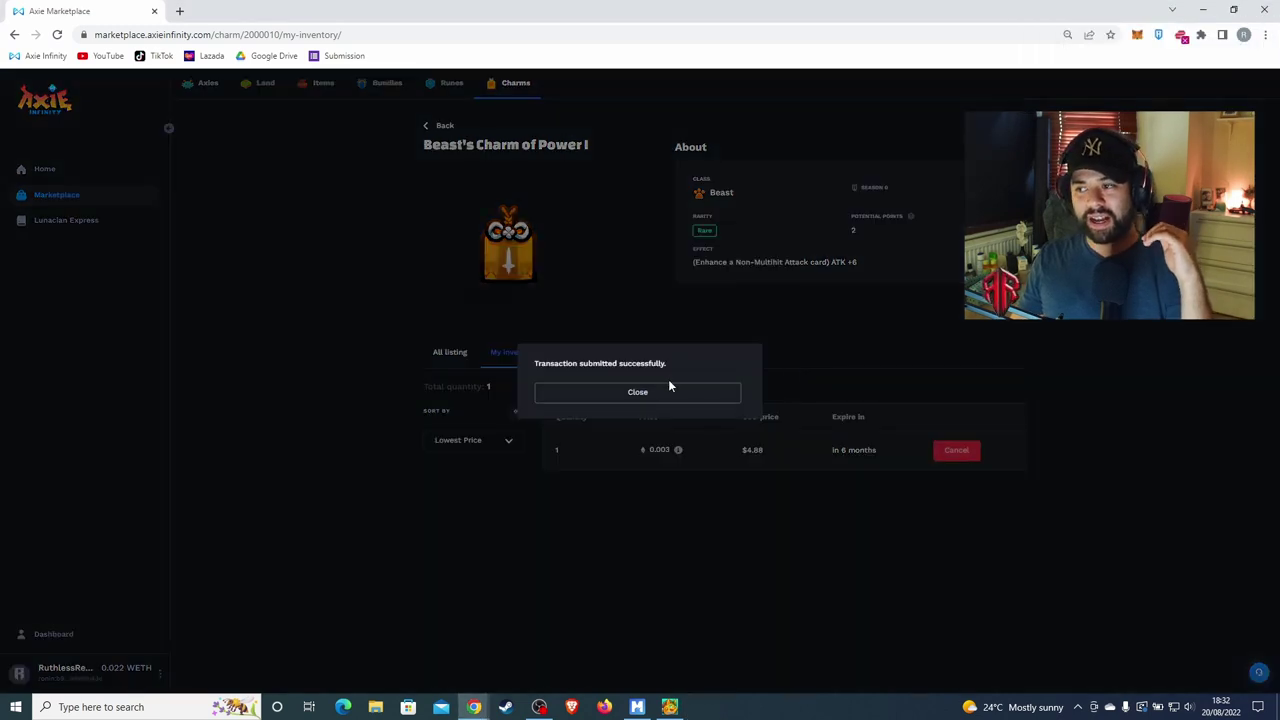
pyautogui.click(668, 392)
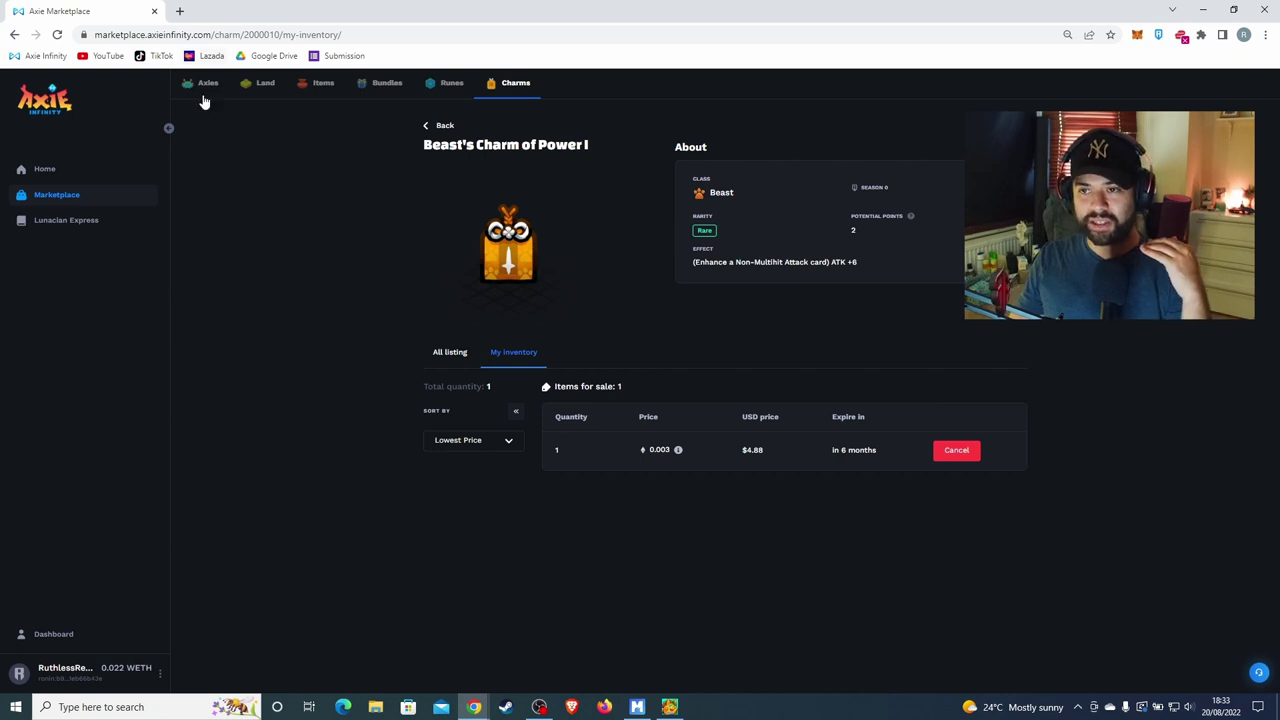
# - Reload the charm's inventory page and check the Ronin wallet's recent transactions to verify the status of the listing cancellation
pyautogui.click(57, 34)
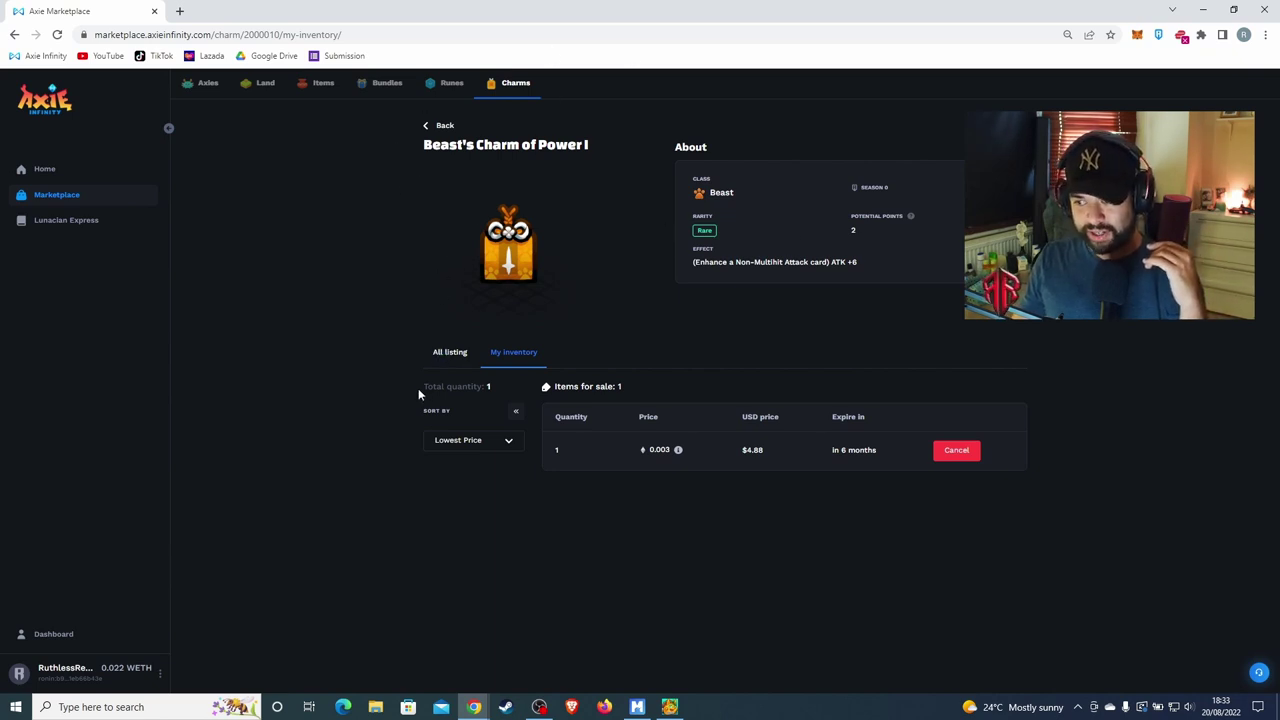
pyautogui.moveTo(418, 388); pyautogui.dragTo(496, 394)
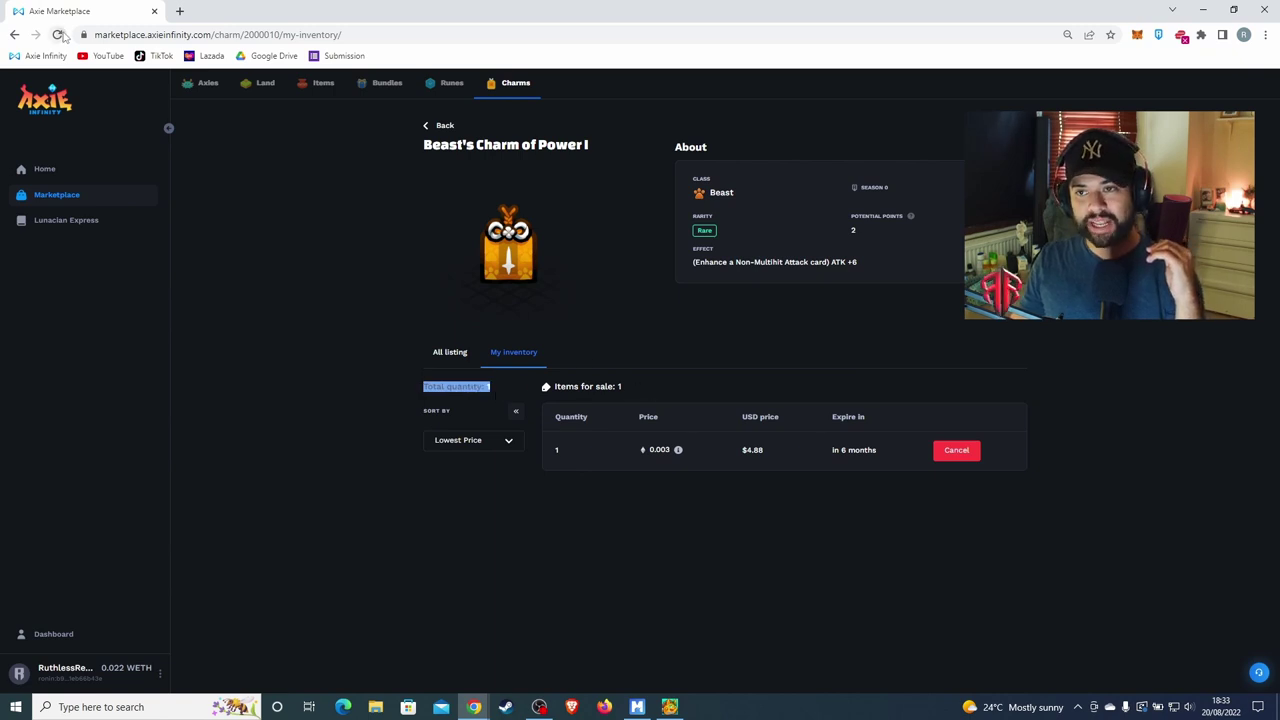
pyautogui.click(58, 35)
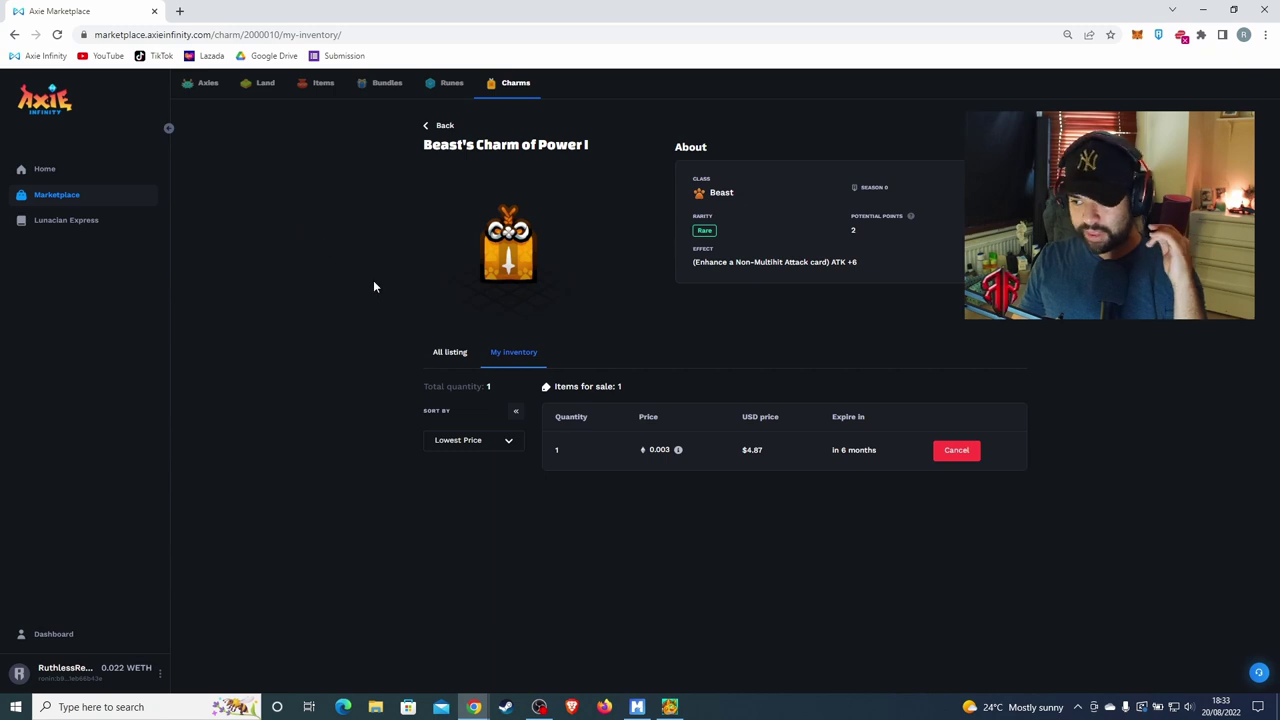
pyautogui.click(57, 35)
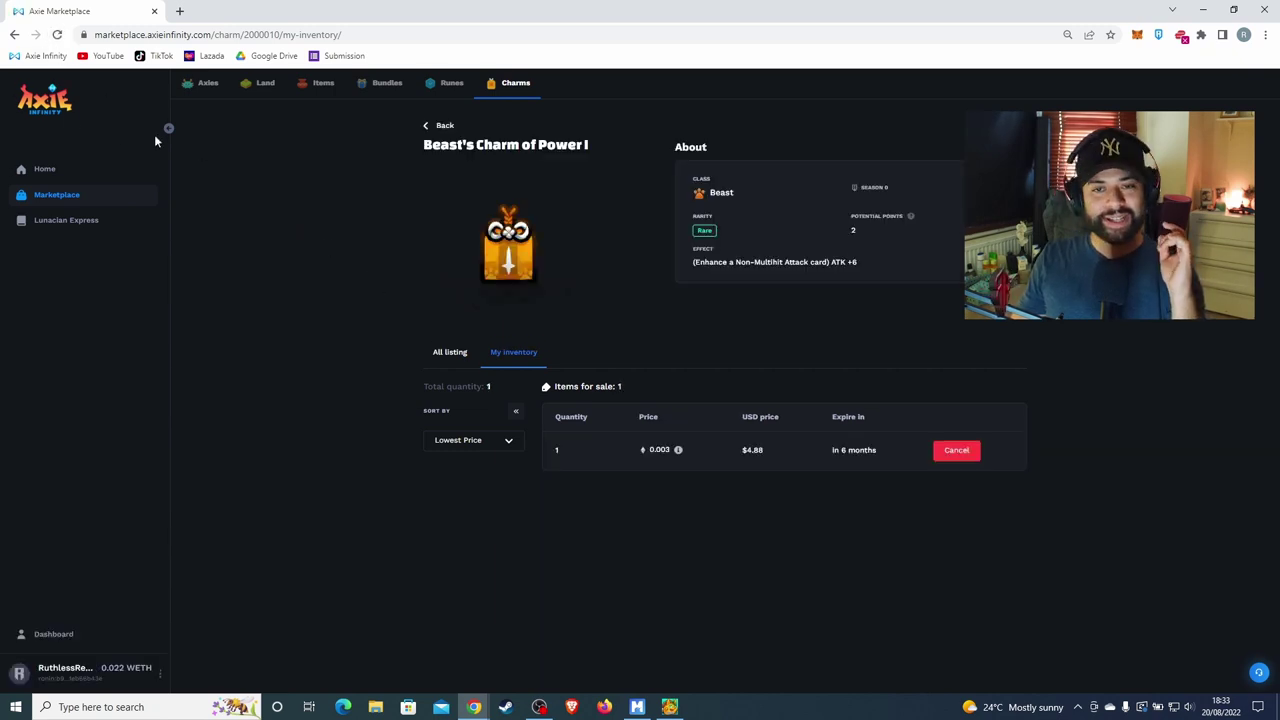
pyautogui.click(57, 35)
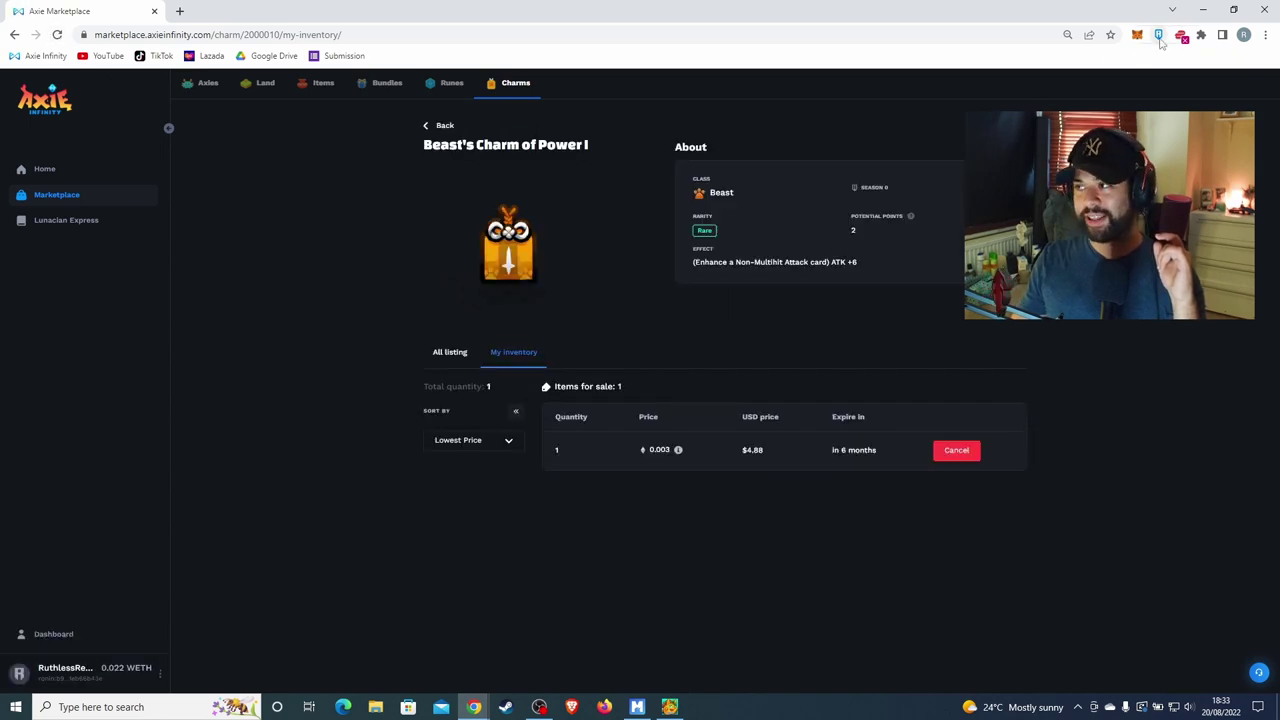
pyautogui.click(1158, 35)
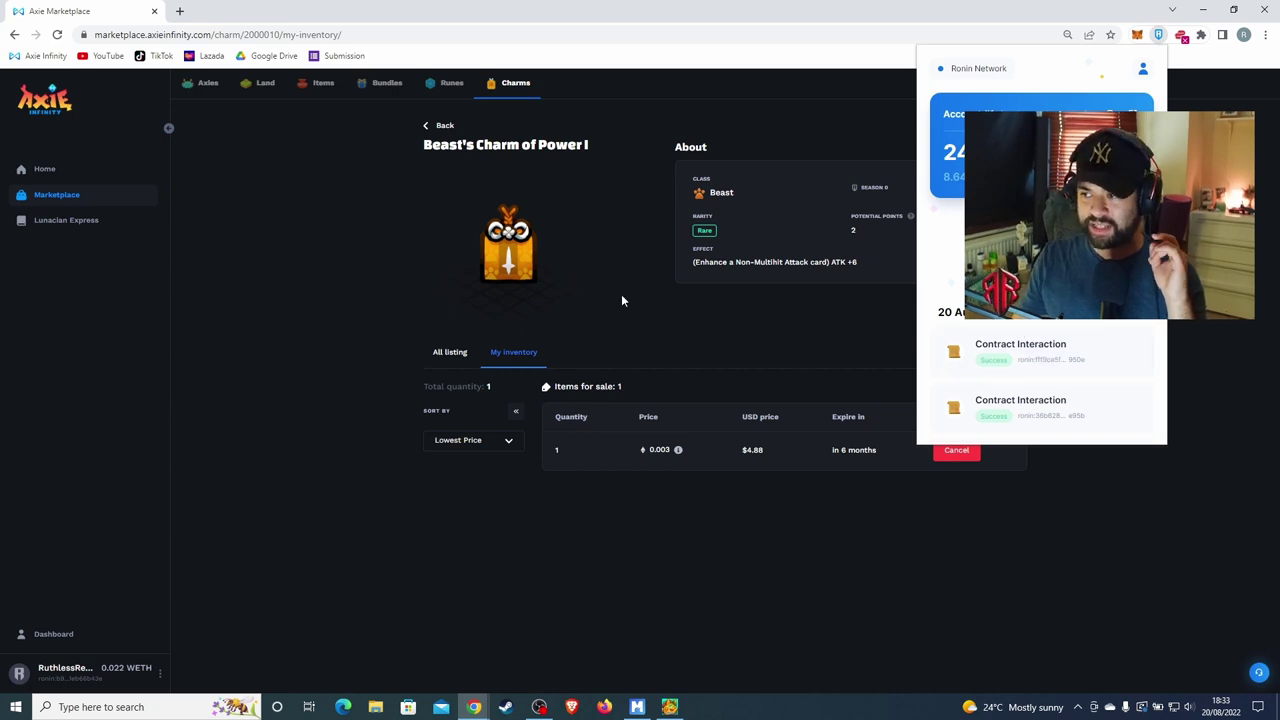
pyautogui.click(690, 330)
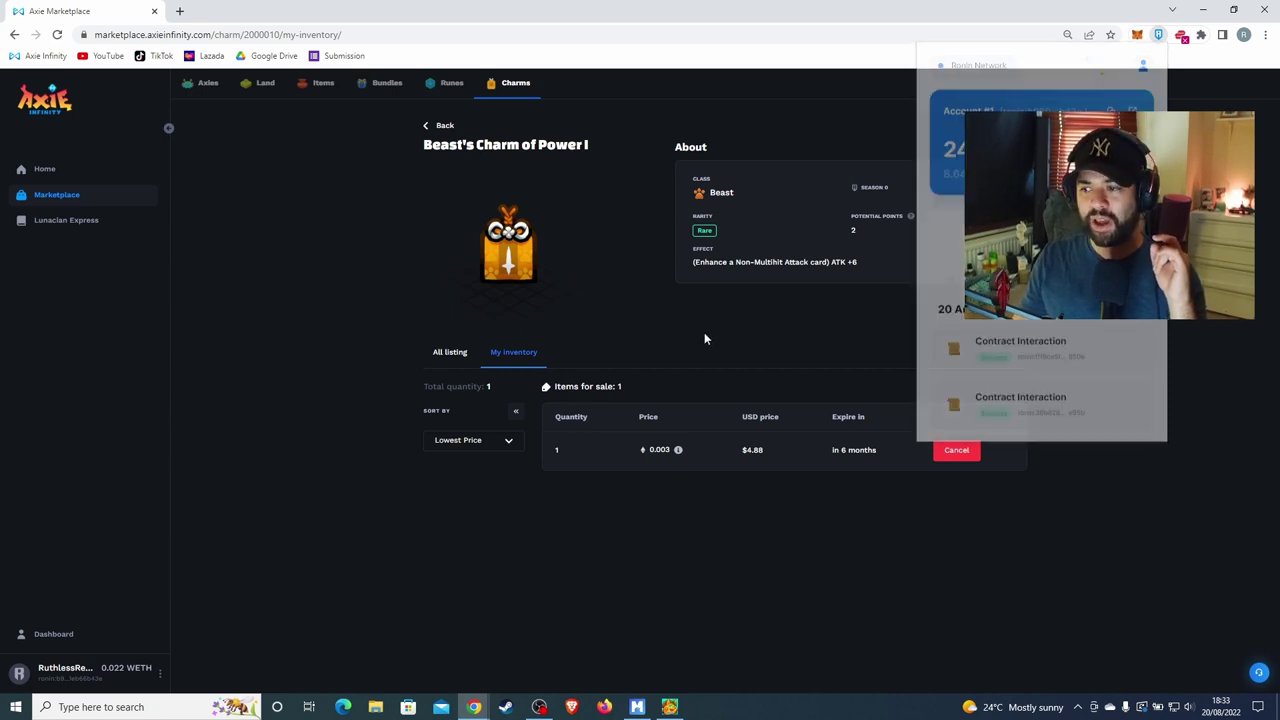
pyautogui.click(57, 35)
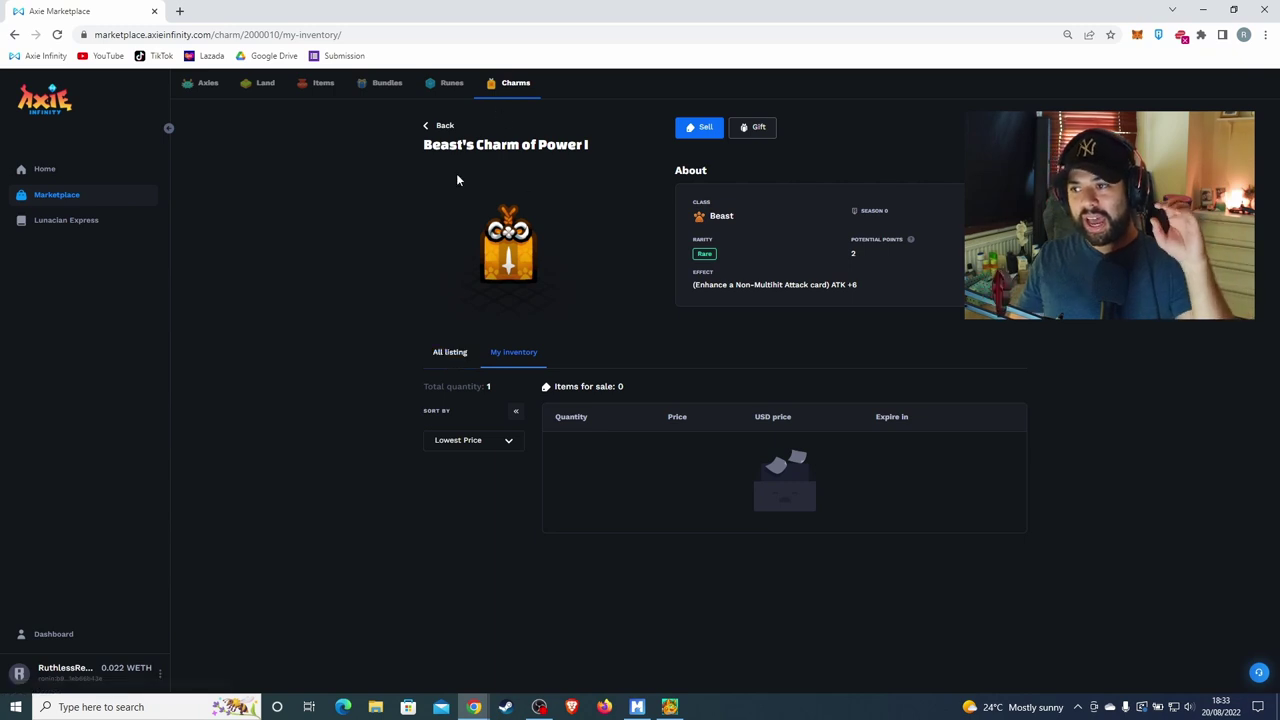
# - Check all marketplace listings of Beast's Charm of Power I, and review the gift form from the own inventory without sending it
pyautogui.click(449, 352)
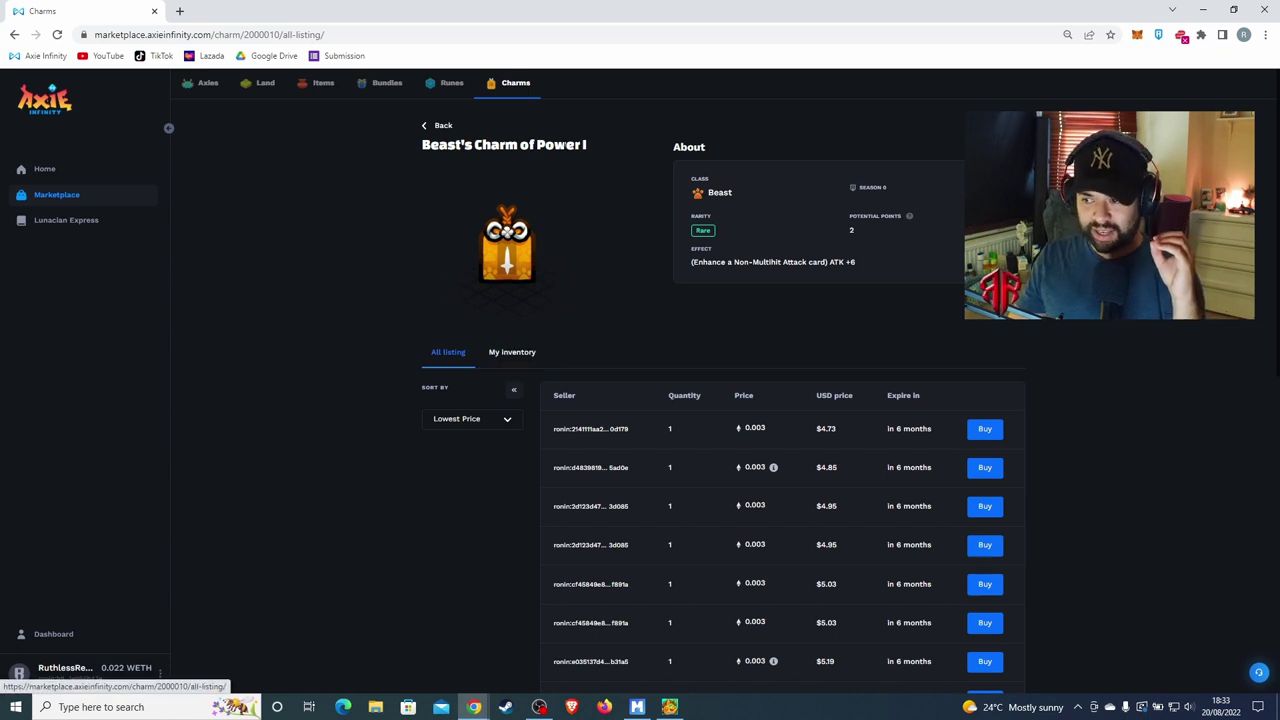
pyautogui.click(512, 352)
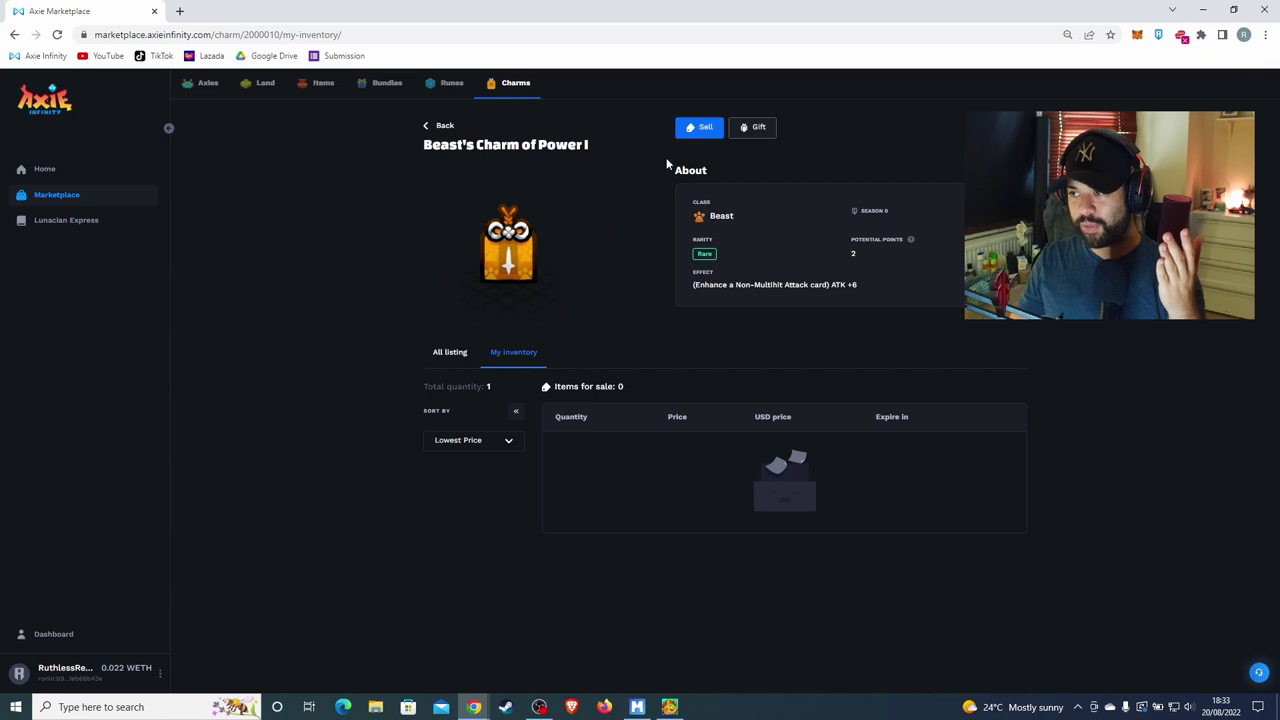
pyautogui.click(752, 128)
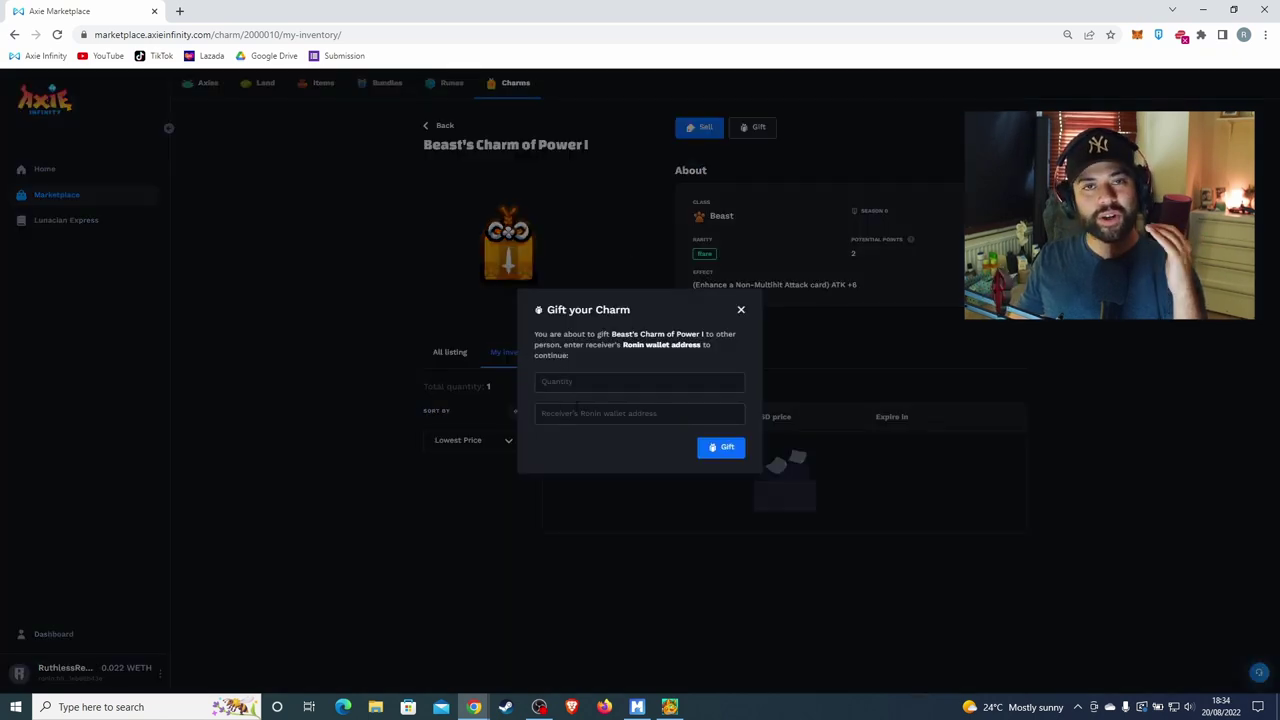
pyautogui.click(574, 383)
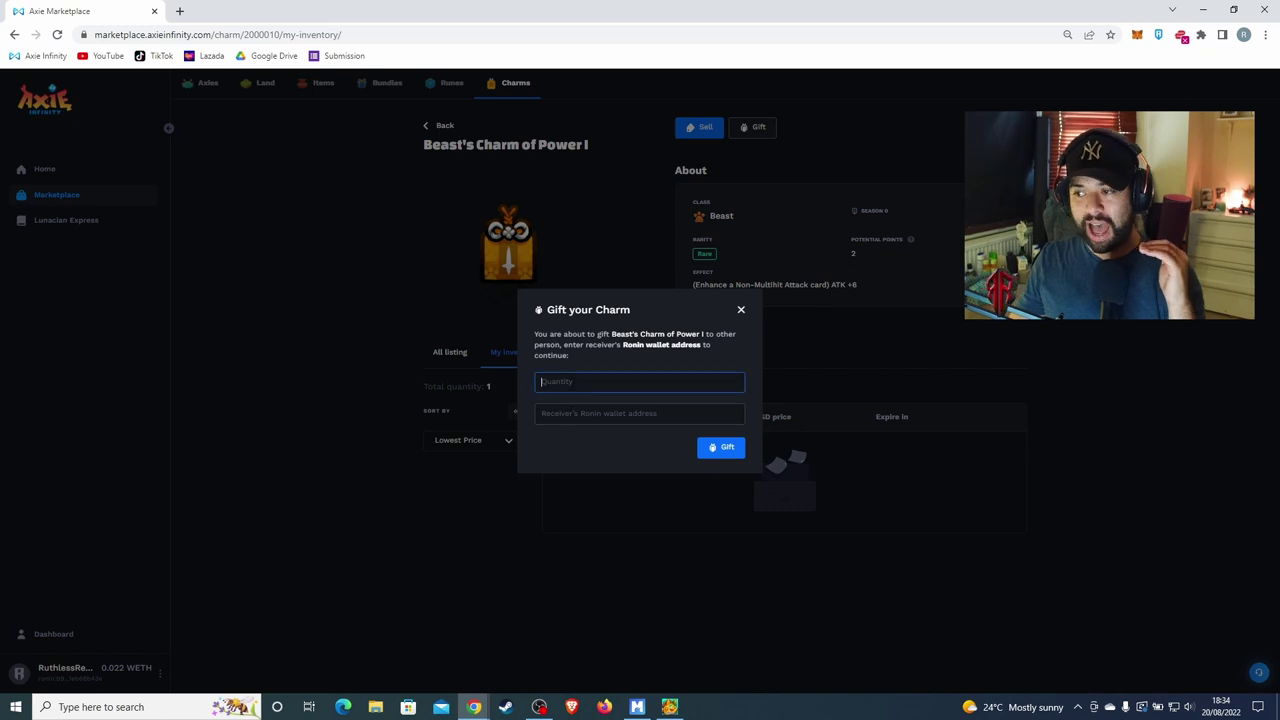
pyautogui.click(739, 310)
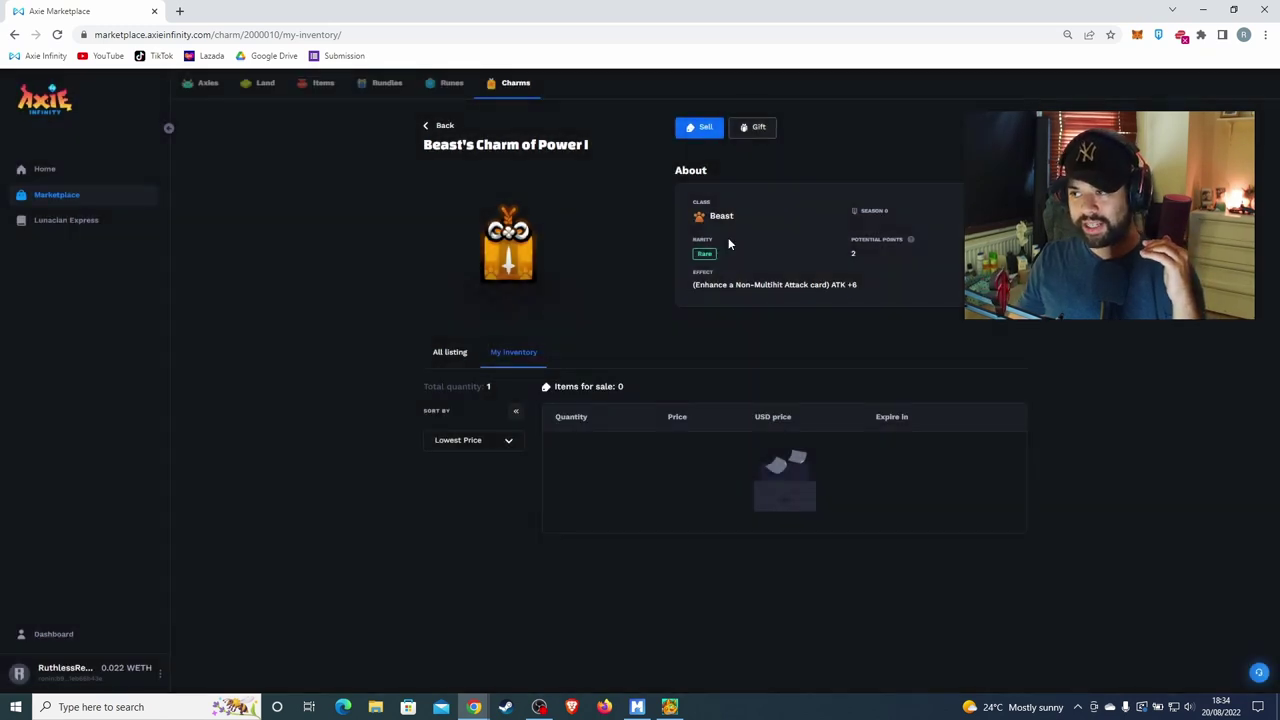
# - List one Beast's Charm of Power I for sale at a fixed price of 0.028 ETH and confirm the Ronin wallet request
pyautogui.click(698, 129)
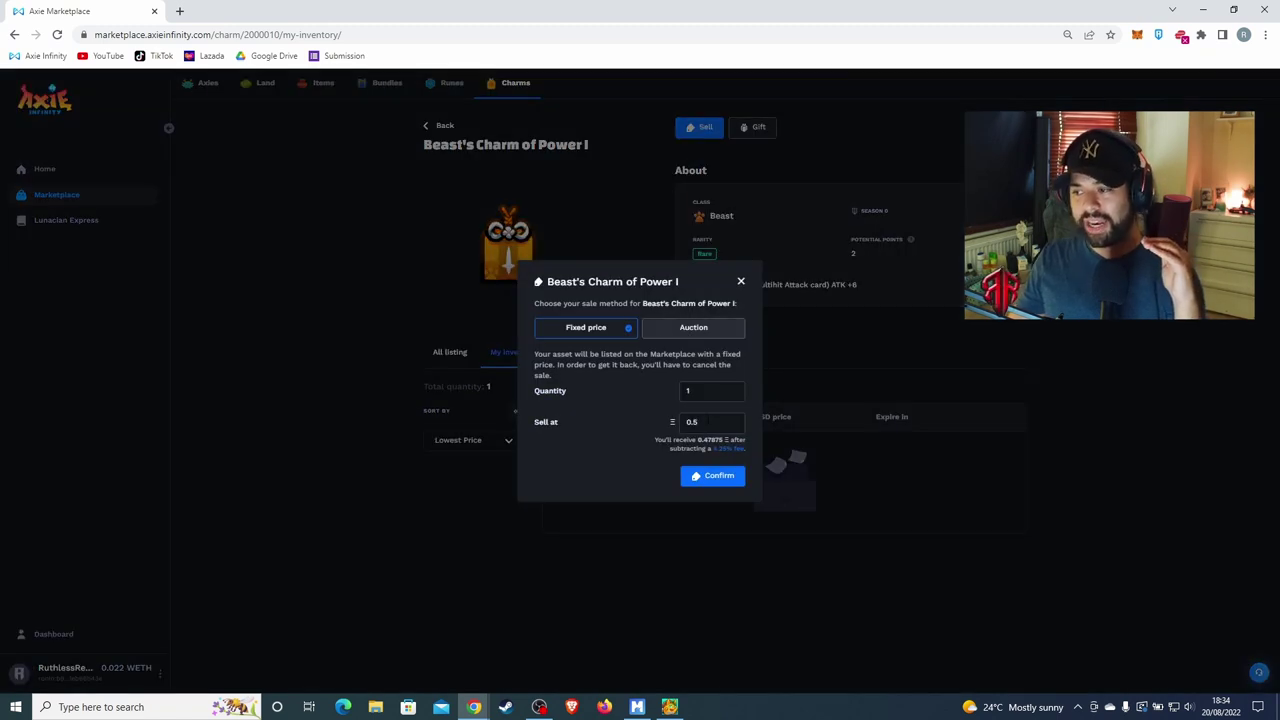
pyautogui.press('BackSpace')
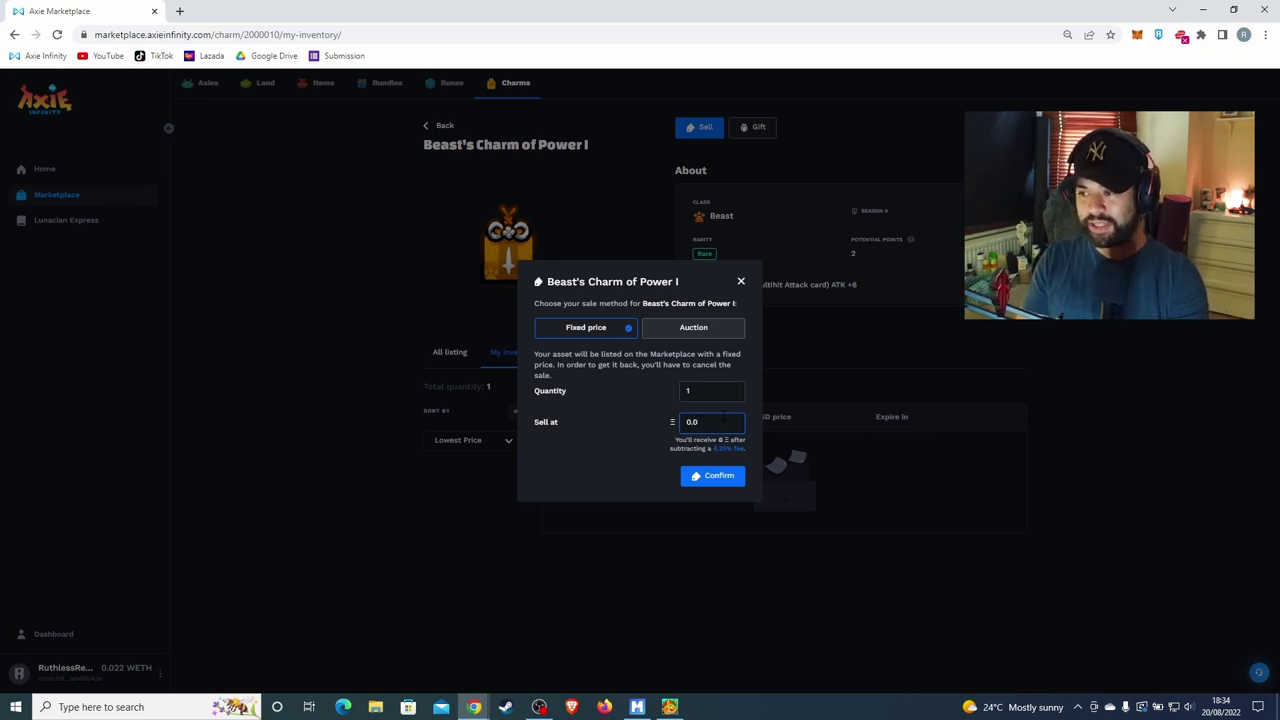
pyautogui.write('028')
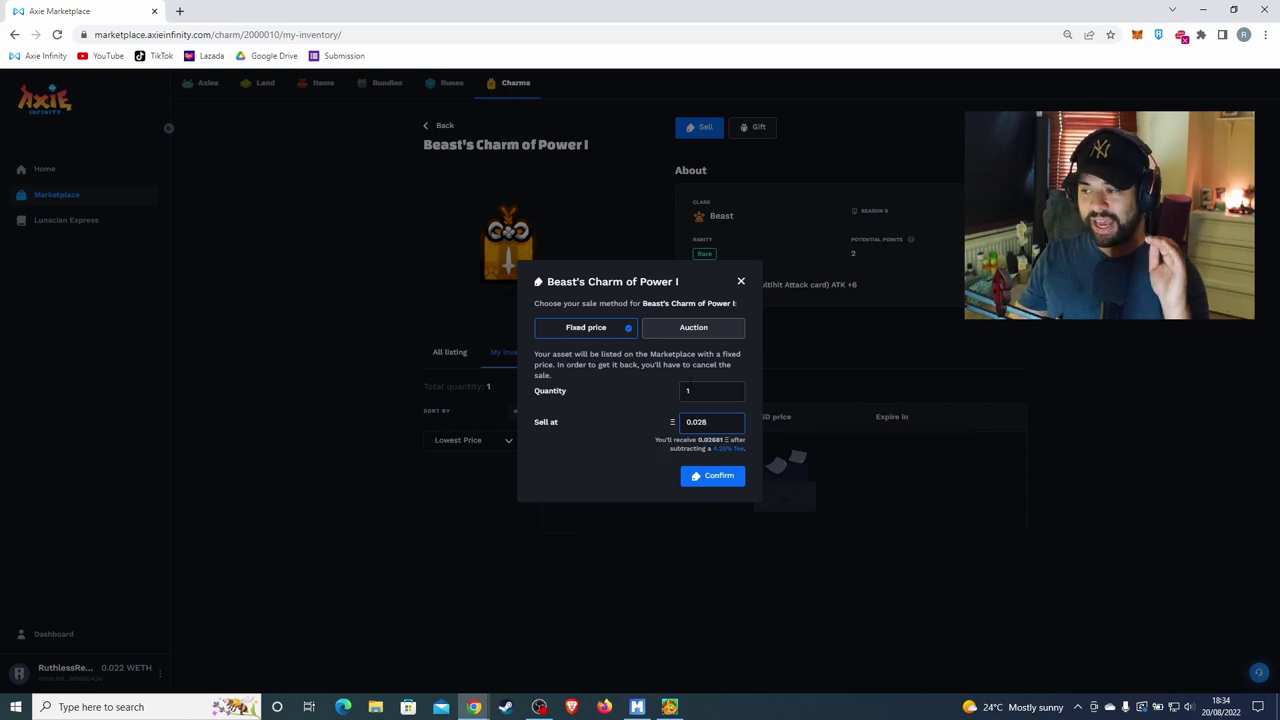
pyautogui.click(716, 478)
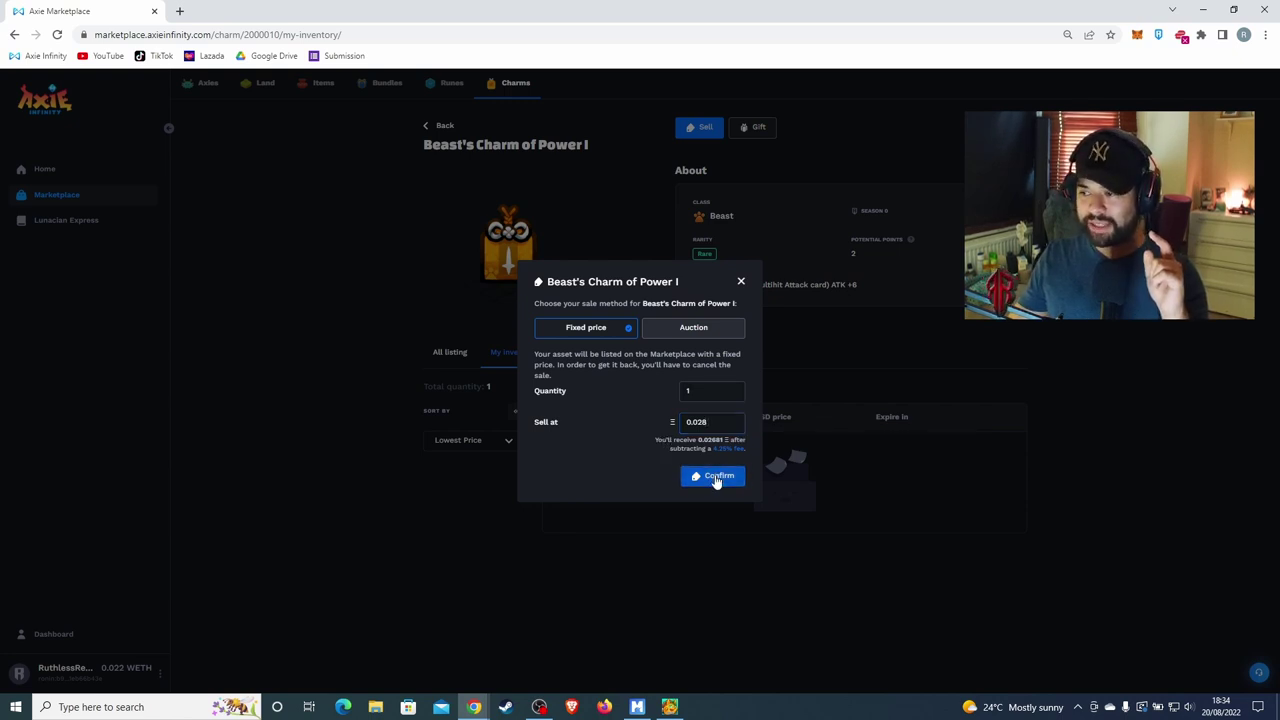
pyautogui.click(1197, 343)
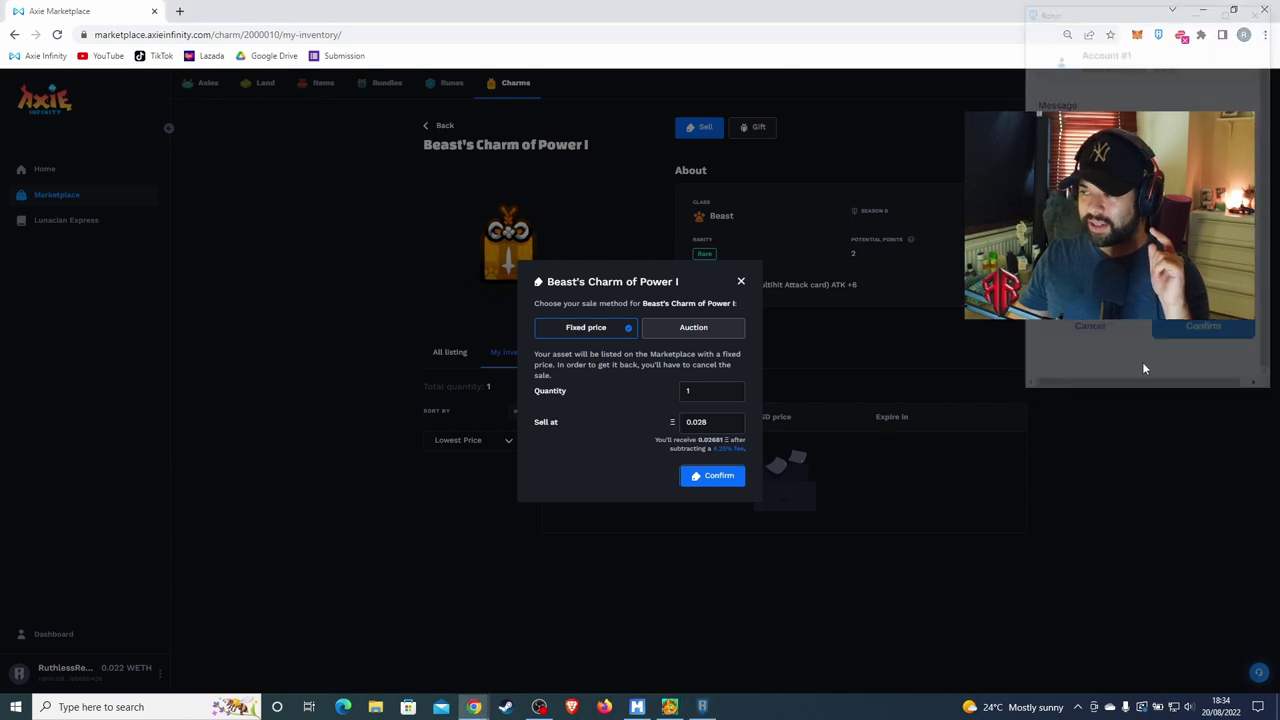